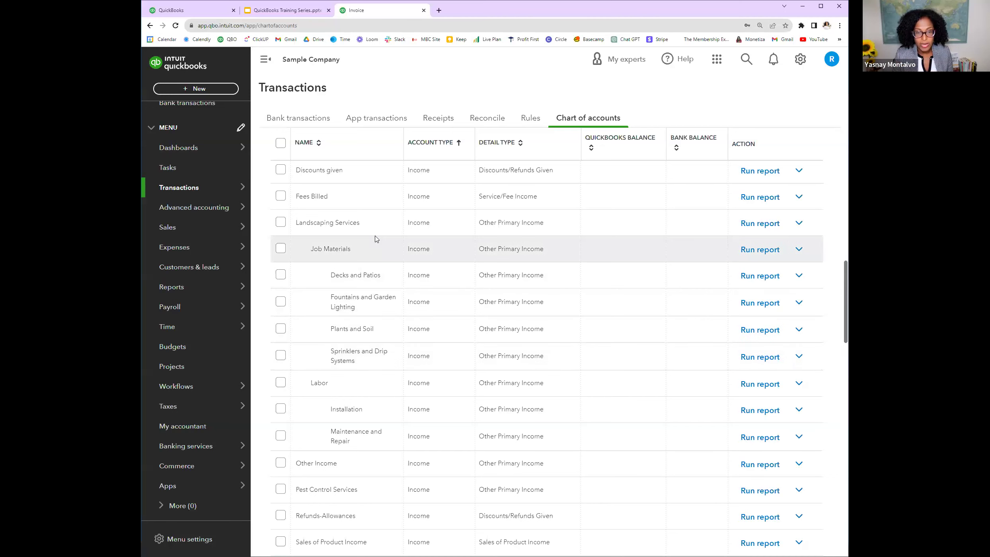
Review the income and expense accounts listed in the chart of accounts.
scroll(377, 363, down, 6)
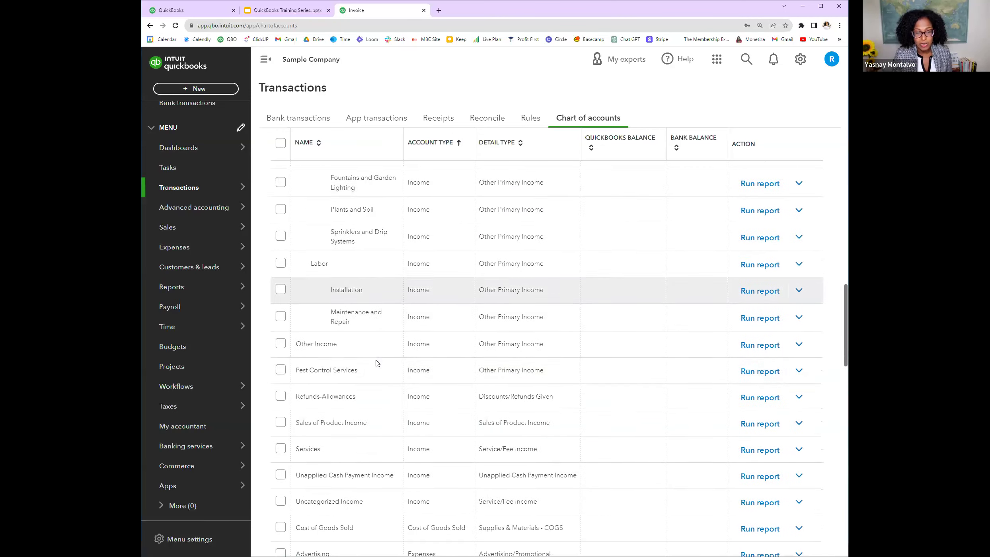
scroll(376, 363, down, 3)
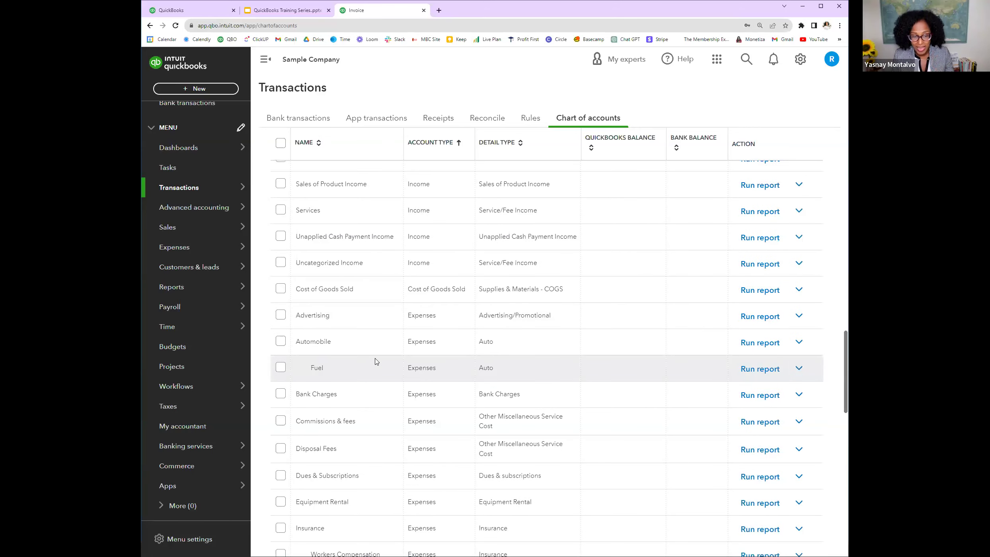
scroll(376, 362, down, 1)
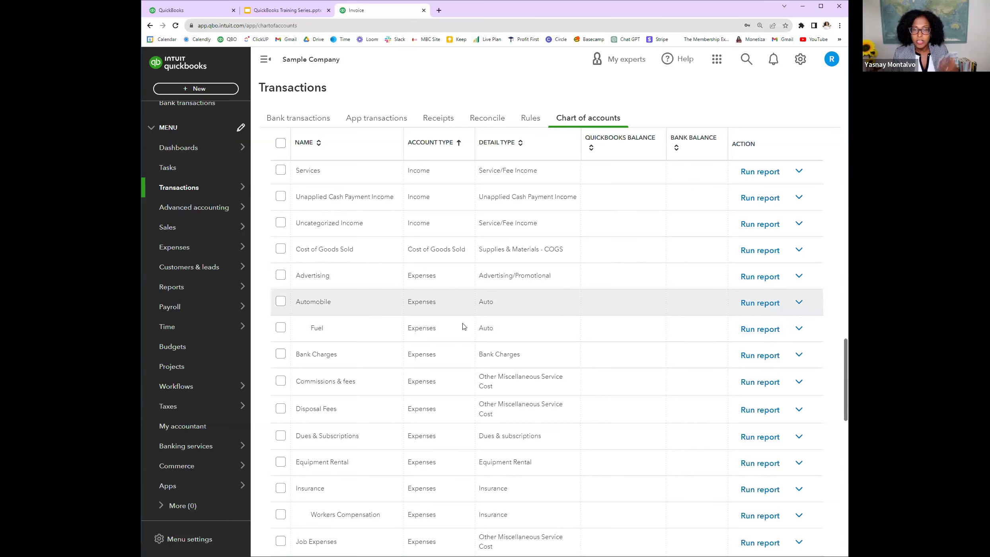
scroll(464, 327, up, 1)
scroll(473, 339, up, 20)
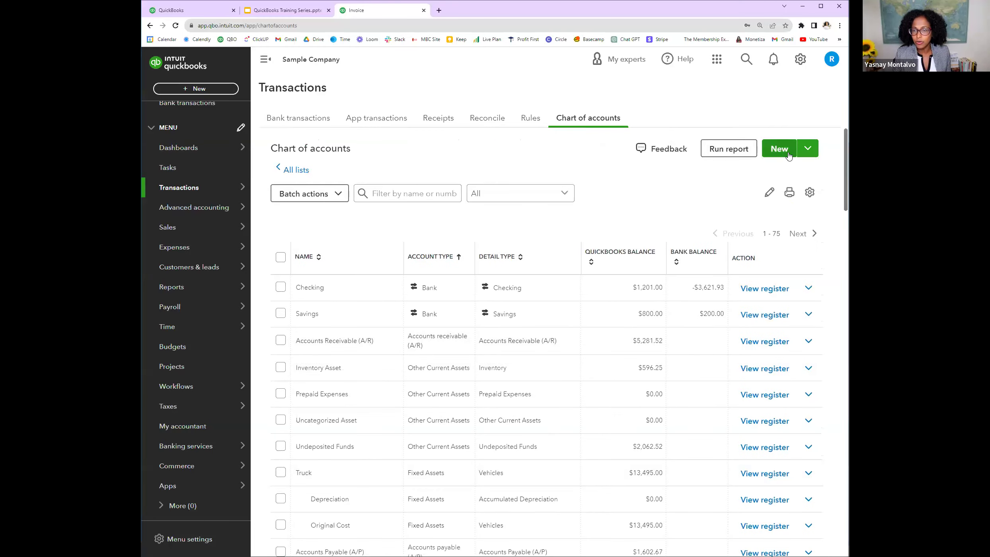
Start a new account and choose the Automobile expense account as the one to save it under.
click(779, 149)
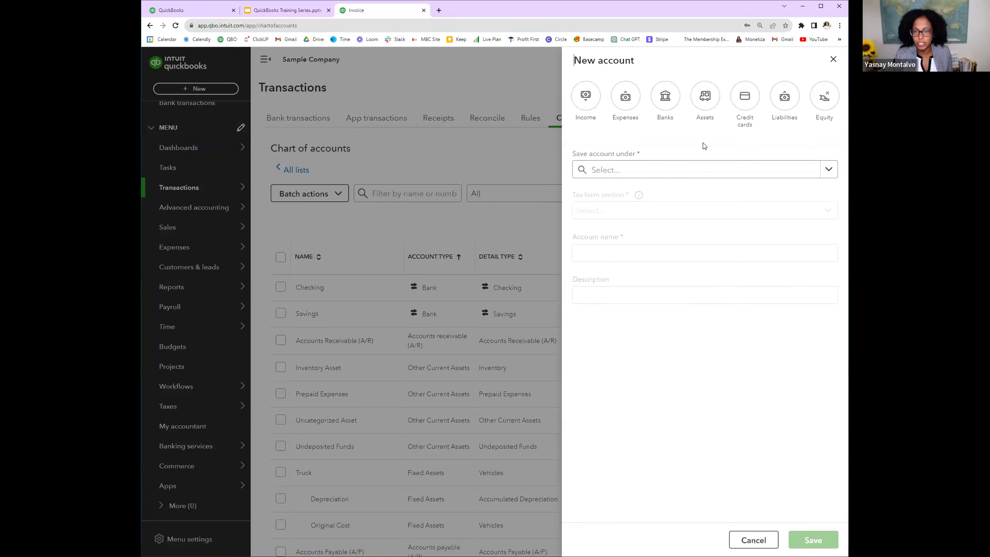
click(655, 177)
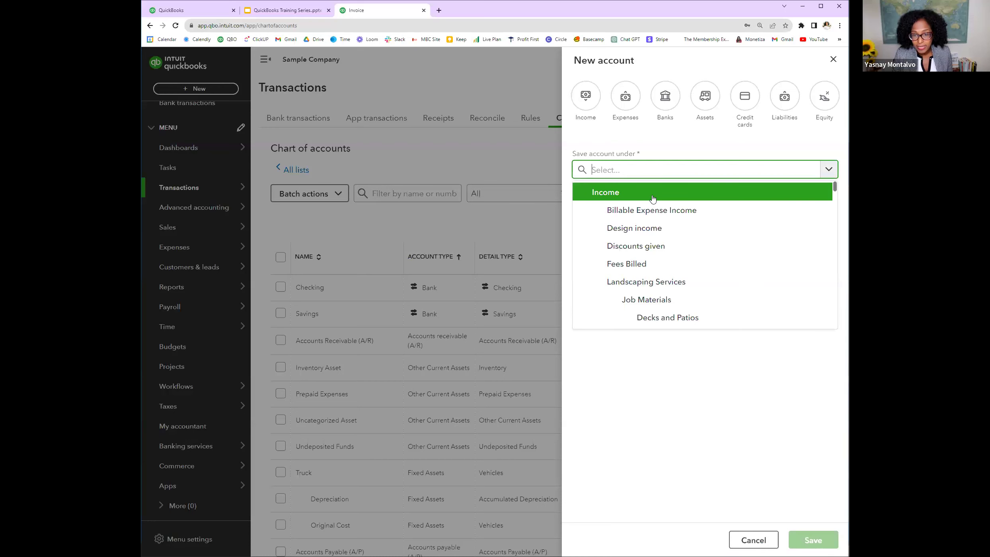
scroll(654, 201, down, 5)
scroll(656, 205, down, 4)
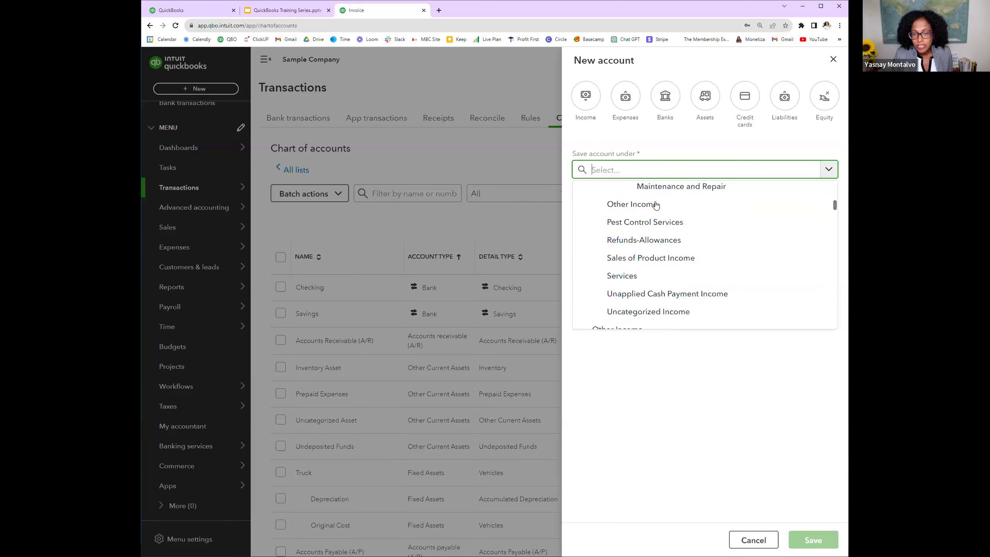
scroll(656, 209, down, 5)
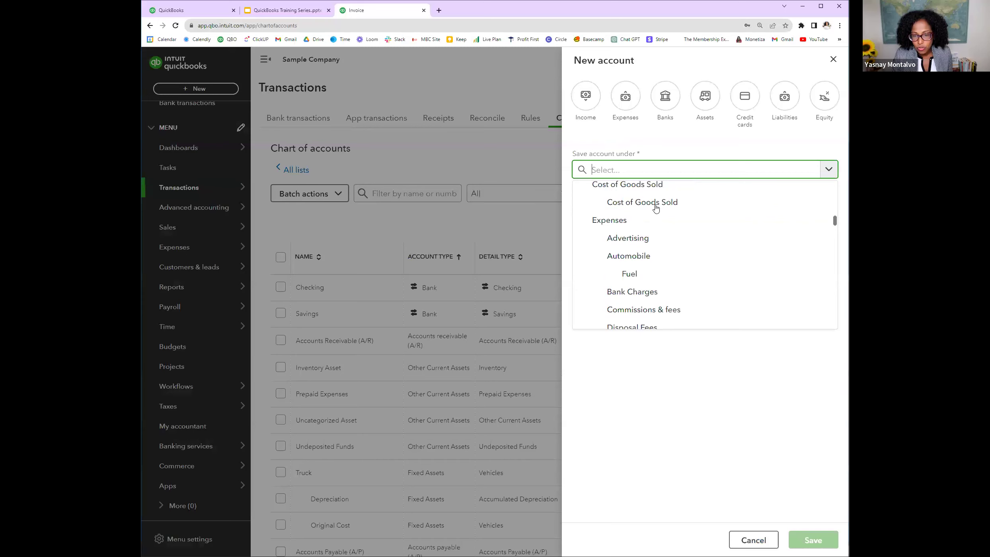
click(618, 170)
text(autom)
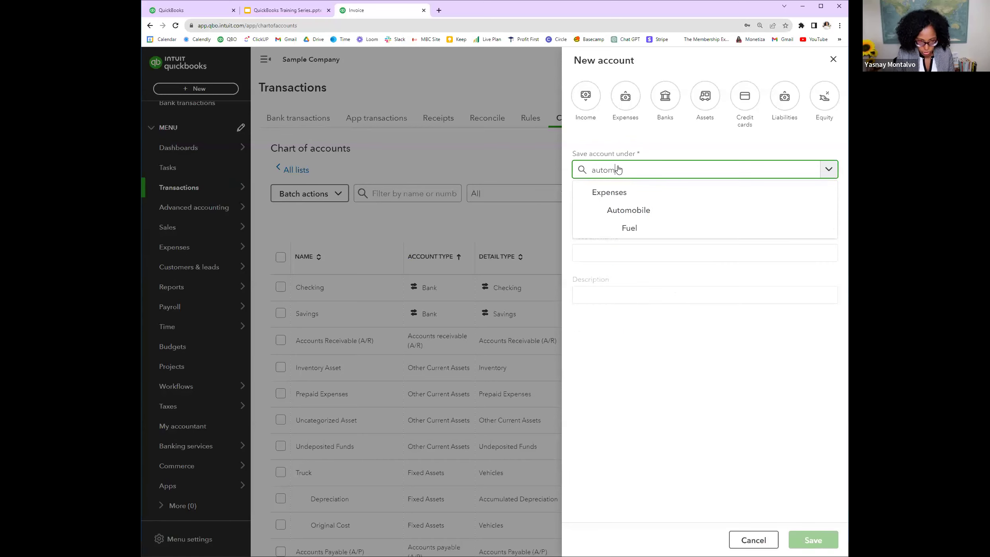
click(629, 212)
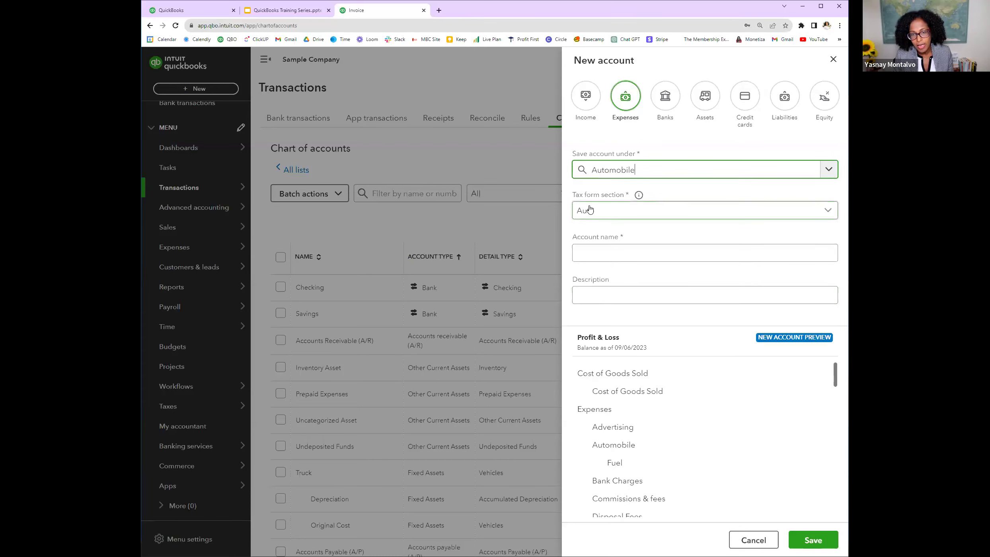
Set the new account's tax form section to Auto and name the account Parking.
click(595, 207)
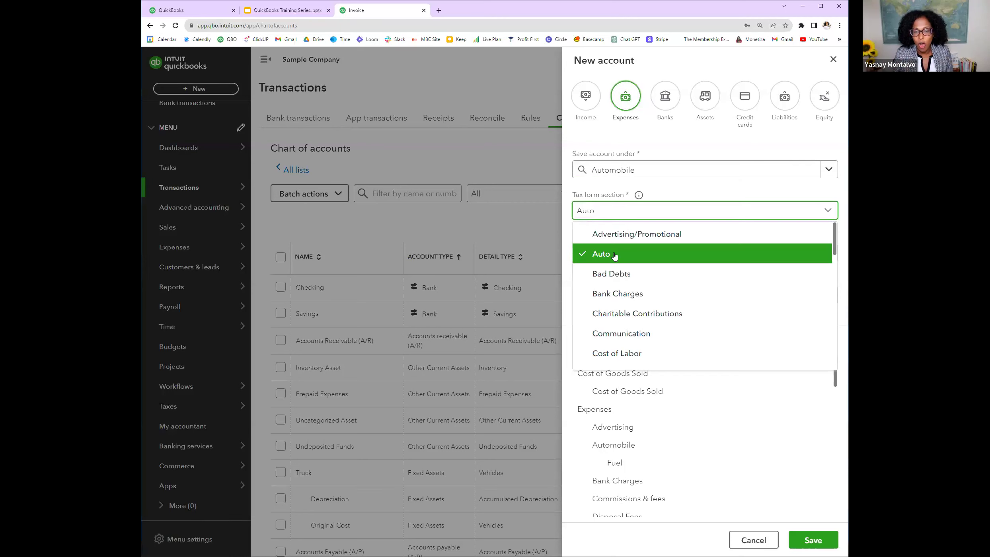
click(616, 254)
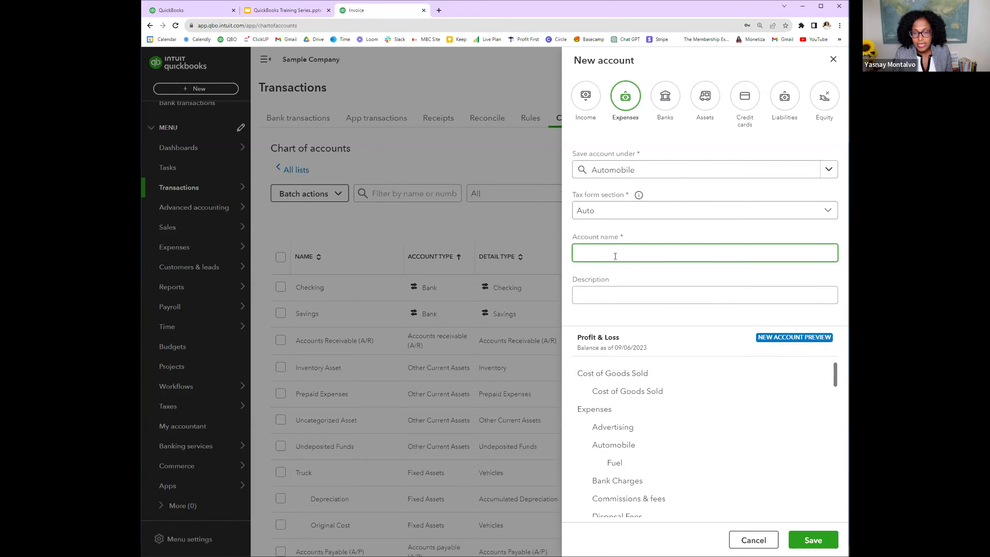
text(Parking)
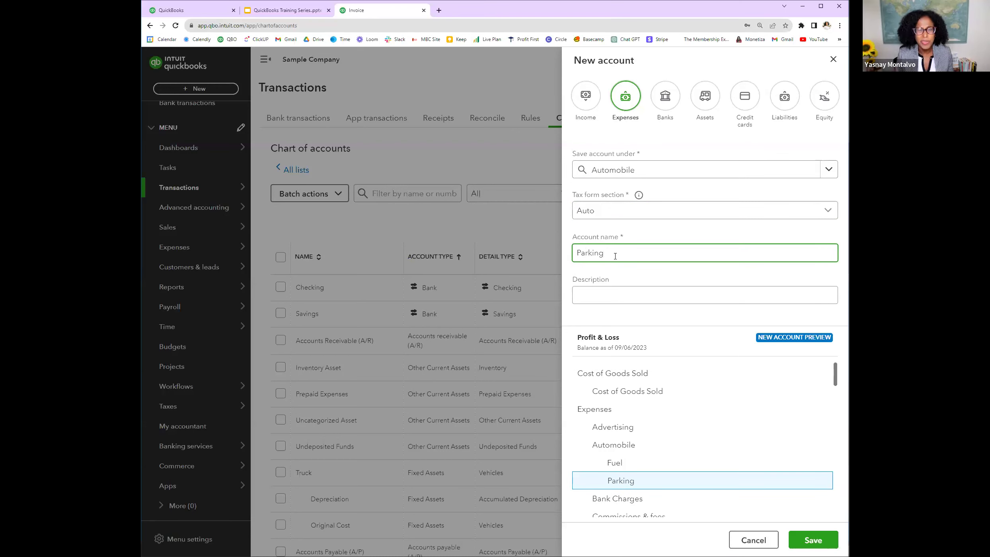
click(616, 291)
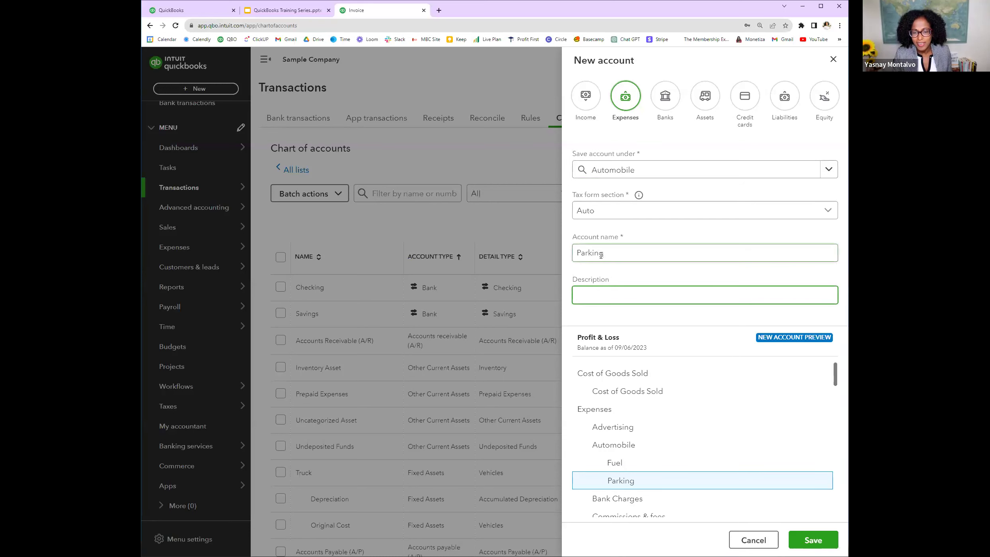
Check where Parking sits in the Profit & Loss preview and save the new account.
scroll(611, 379, down, 2)
scroll(611, 379, up, 1)
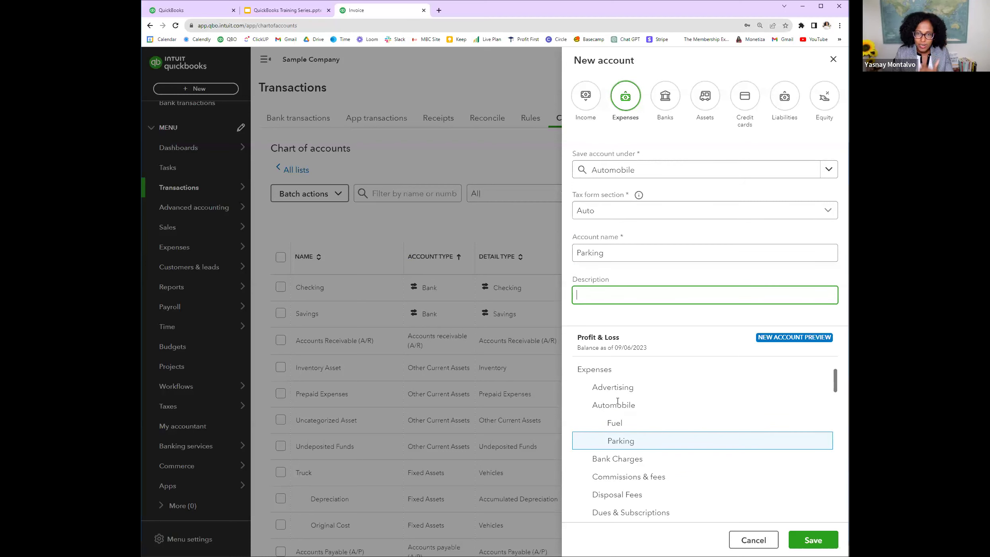
scroll(634, 404, down, 2)
scroll(613, 384, up, 1)
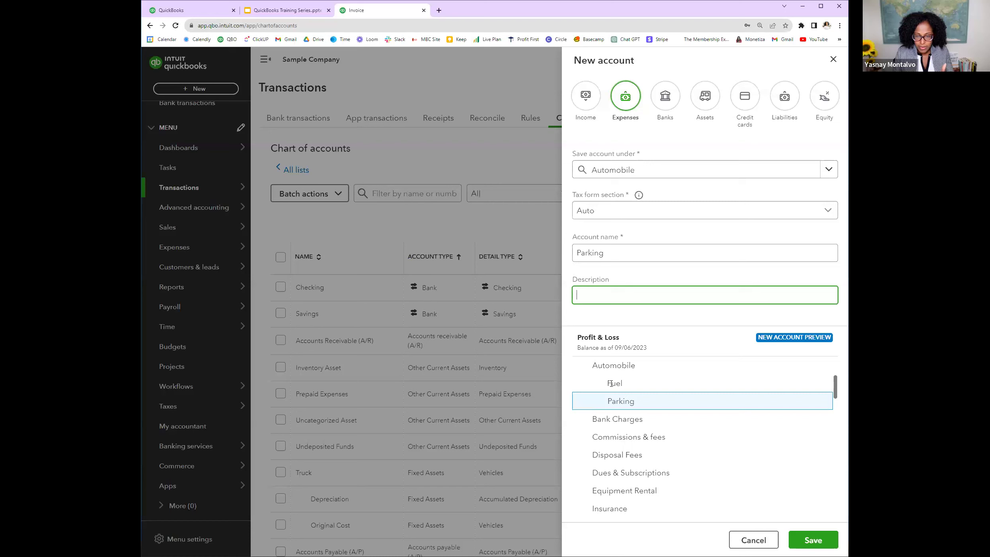
click(810, 540)
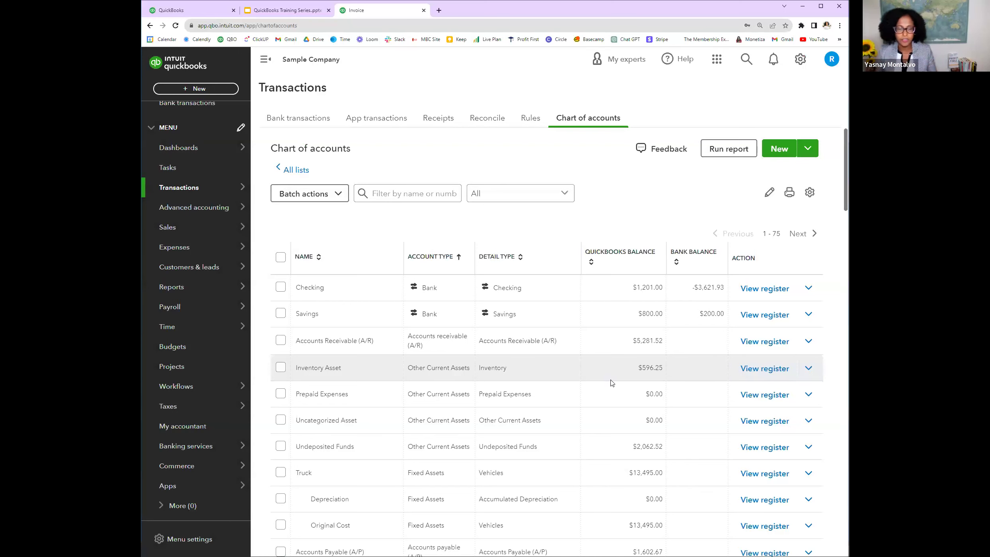
Go to the bookmarked bank transactions page and dismiss the bank connection message.
scroll(541, 406, down, 5)
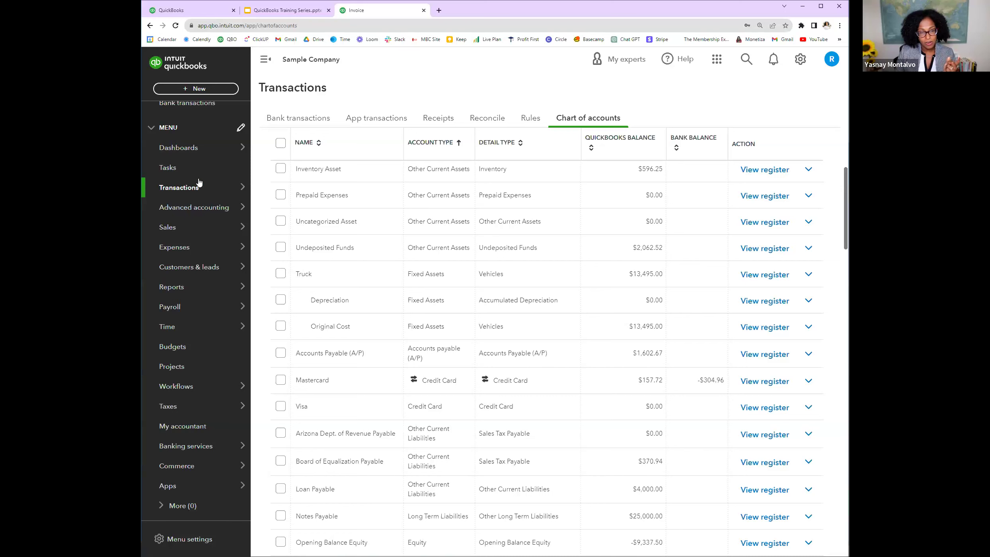
scroll(197, 136, up, 1)
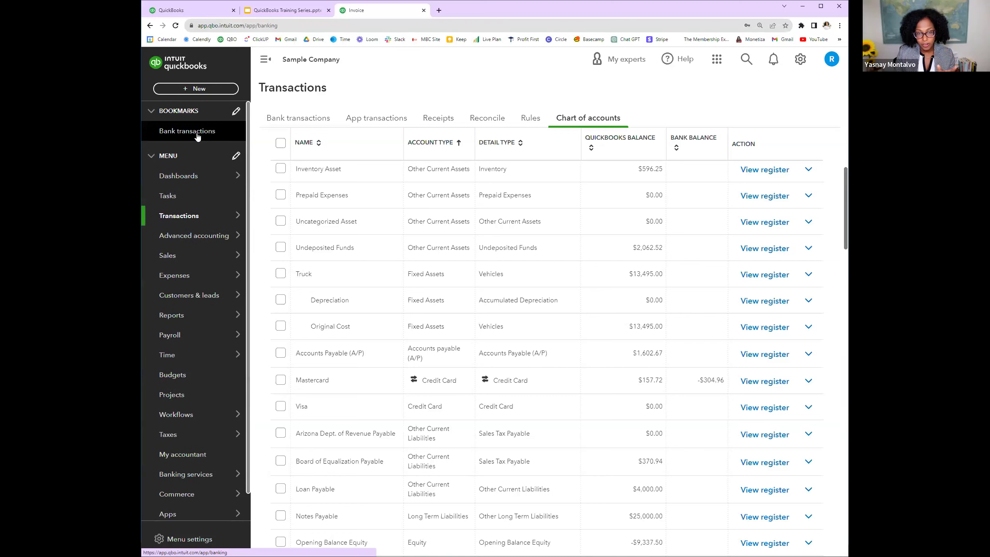
click(197, 137)
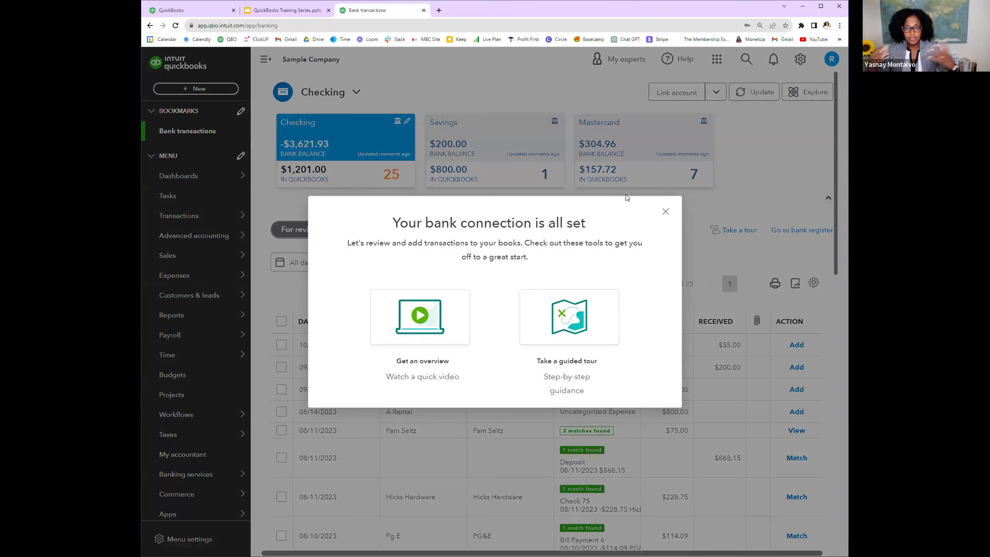
click(665, 212)
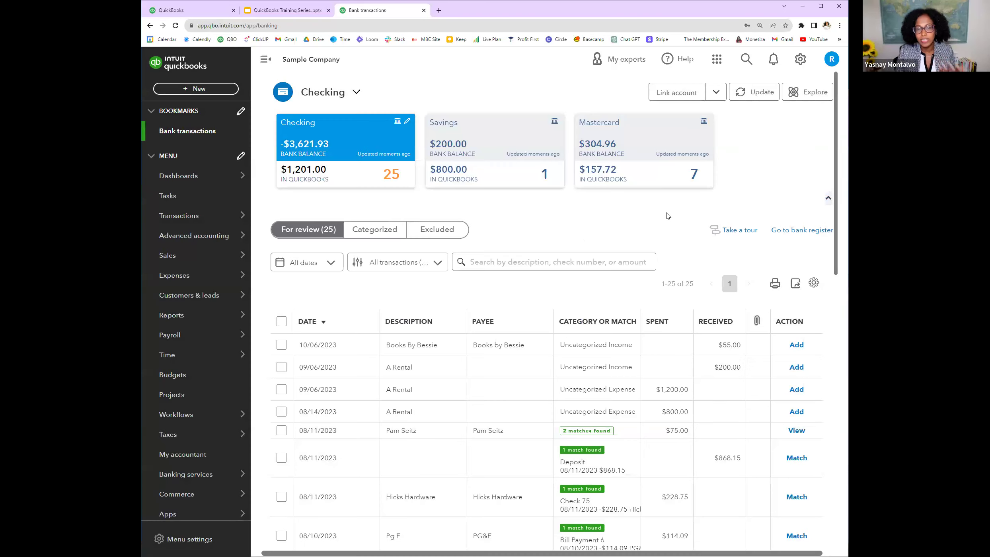
Try to link a Bluevine bank account and return to the bank selection.
click(676, 94)
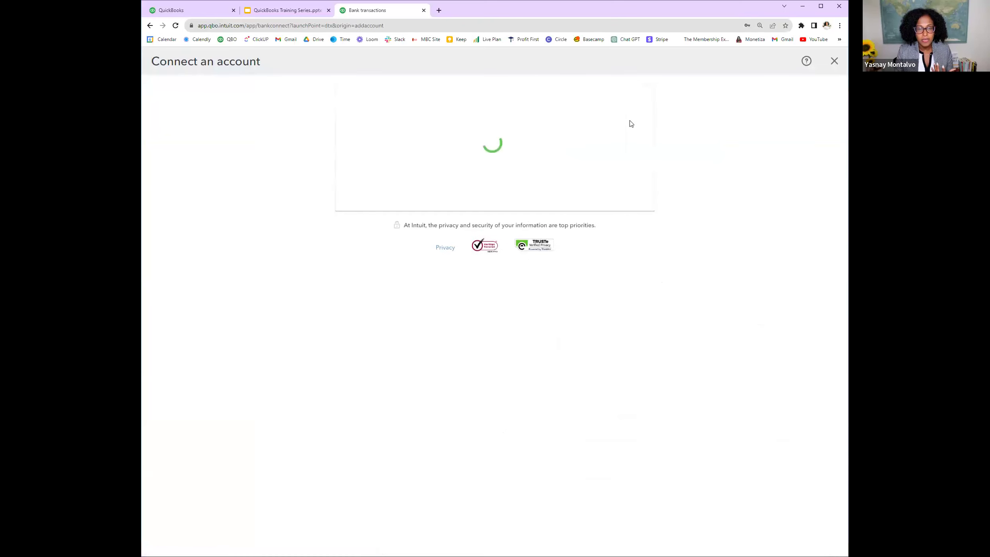
click(411, 164)
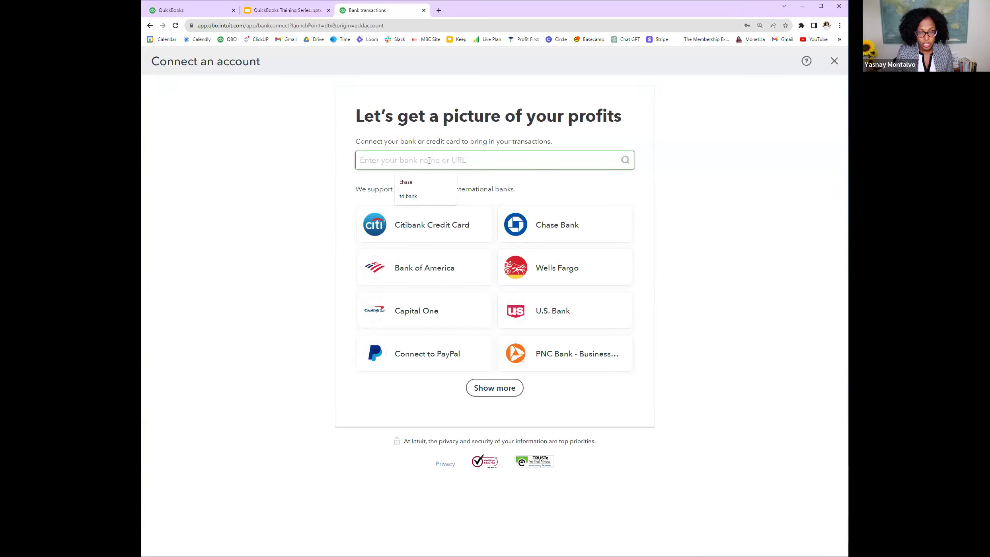
text(bluevi)
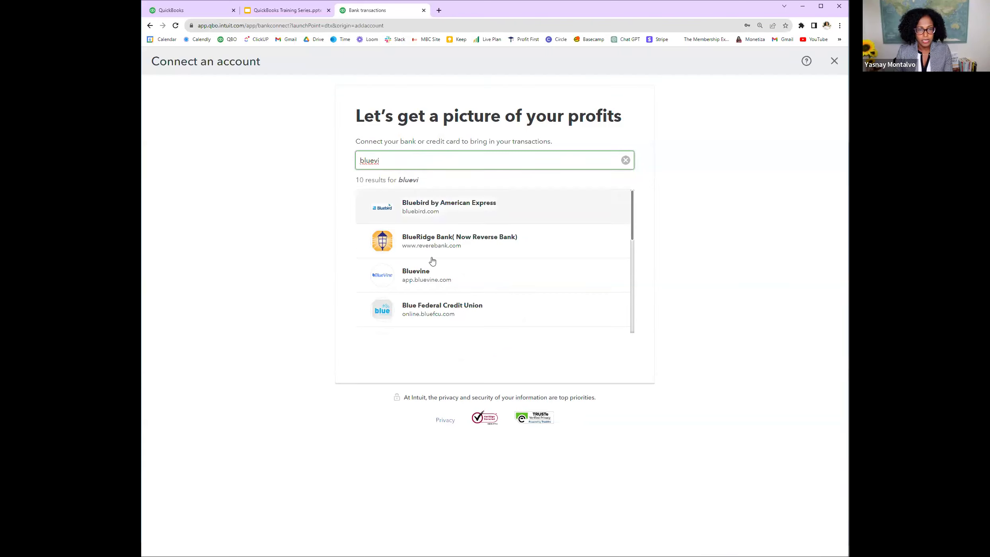
click(410, 281)
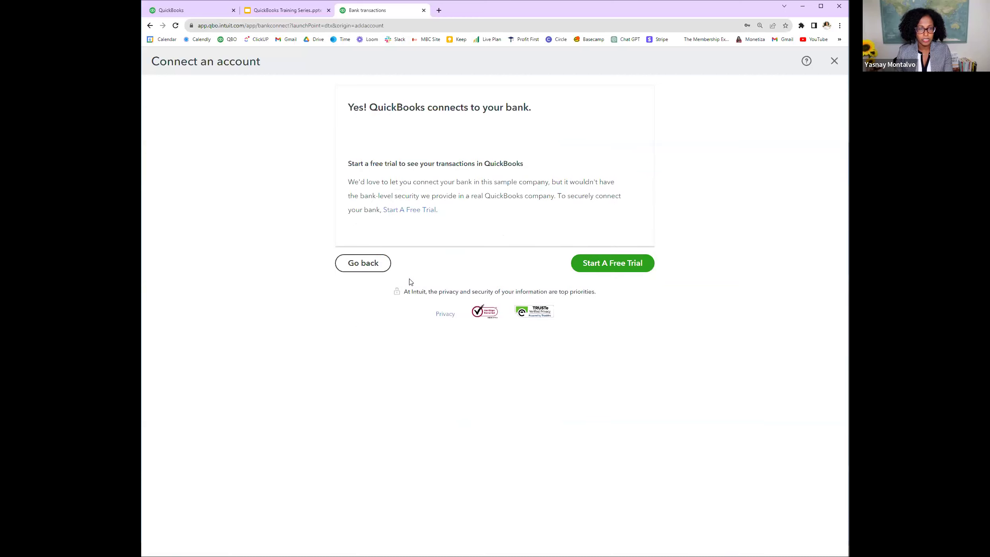
click(401, 306)
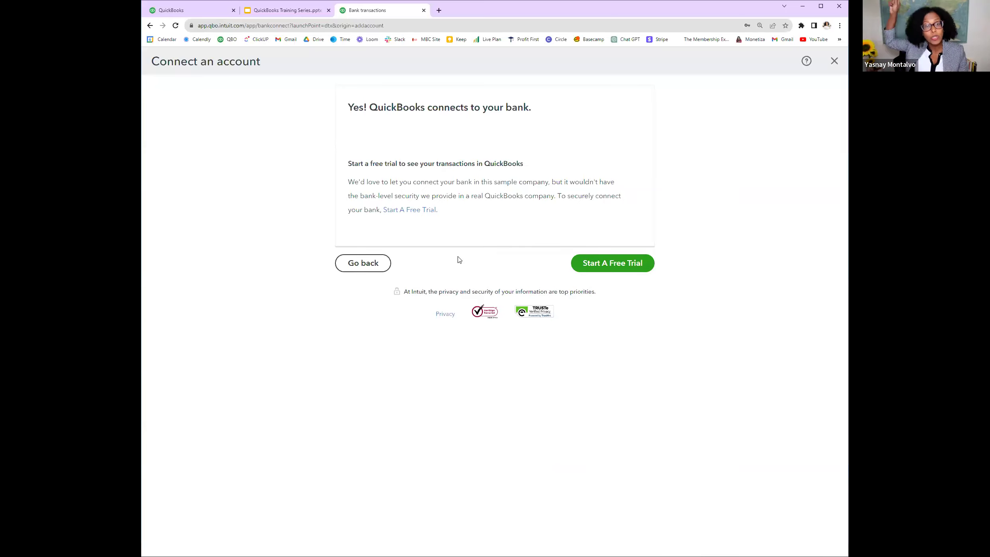
click(369, 266)
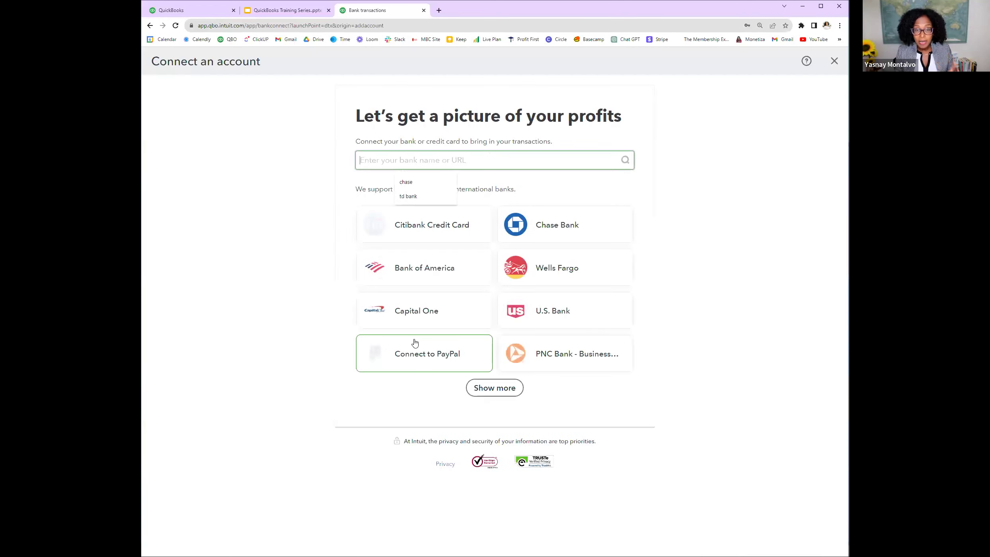
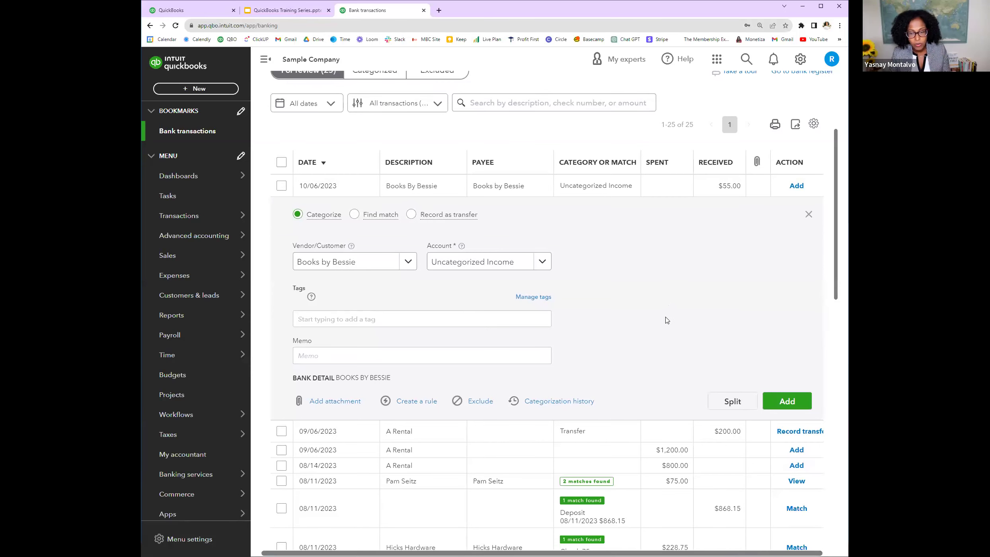
Find the uncategorized Hicks Hardware transaction dated 07/24/2023 in the checking review list and expand its details.
scroll(669, 308, down, 6)
scroll(669, 323, down, 5)
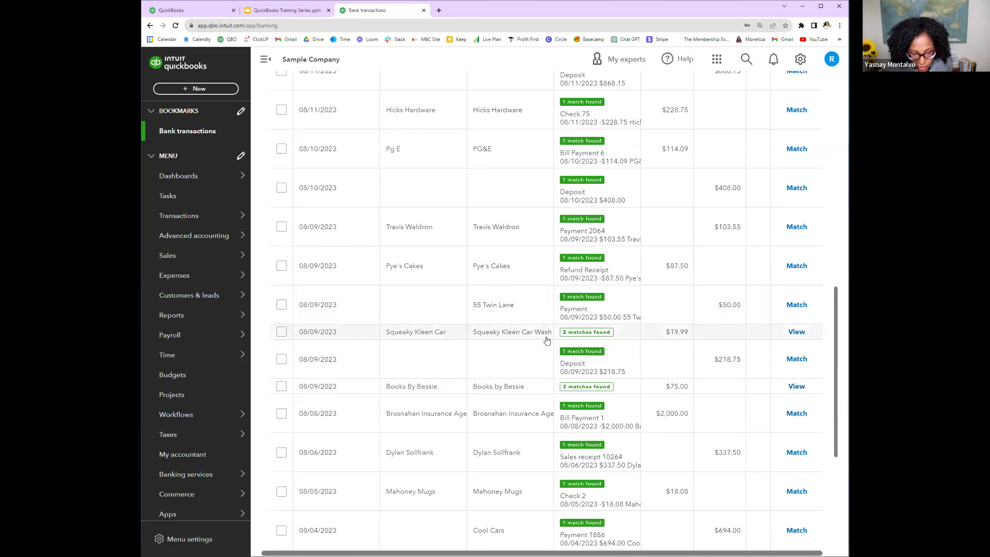
scroll(547, 339, down, 4)
scroll(546, 343, down, 2)
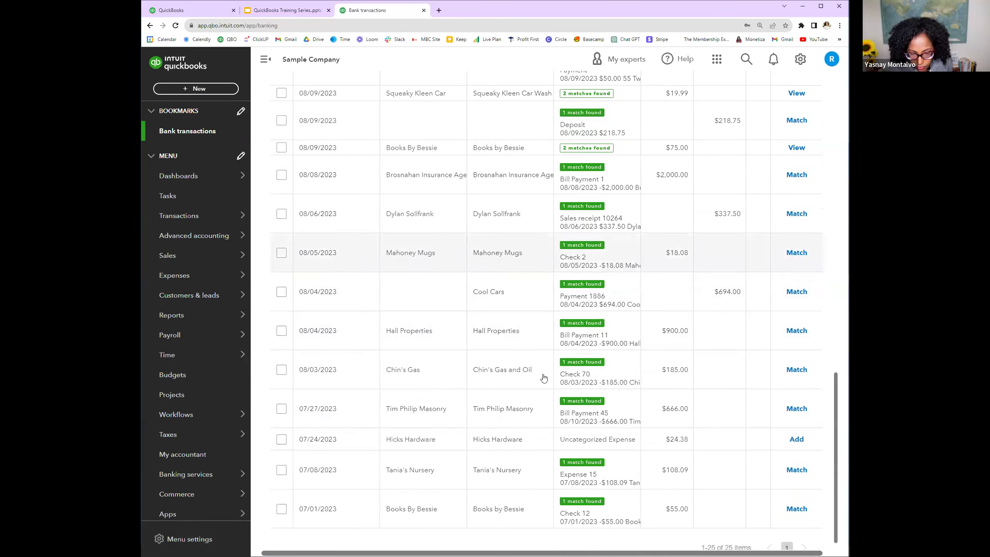
scroll(518, 457, down, 1)
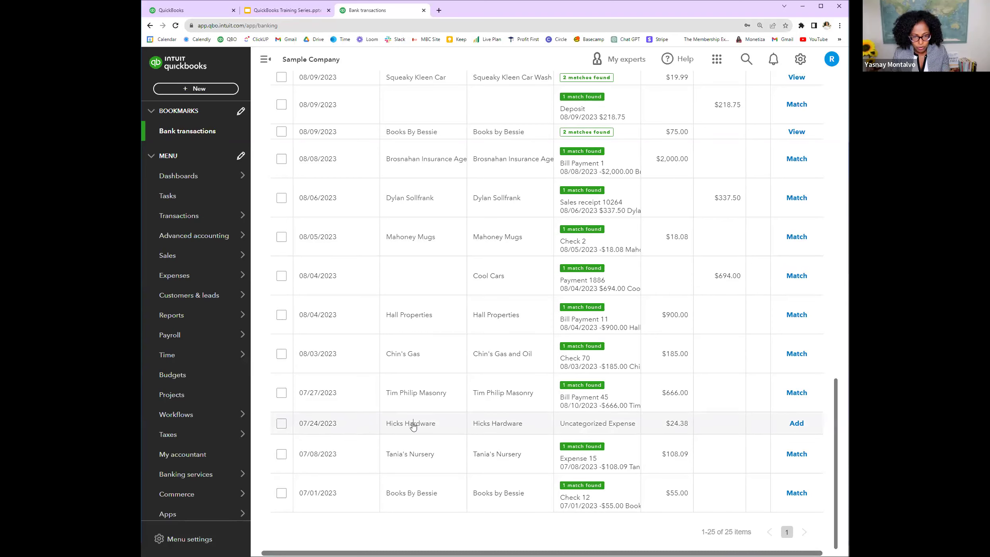
click(468, 425)
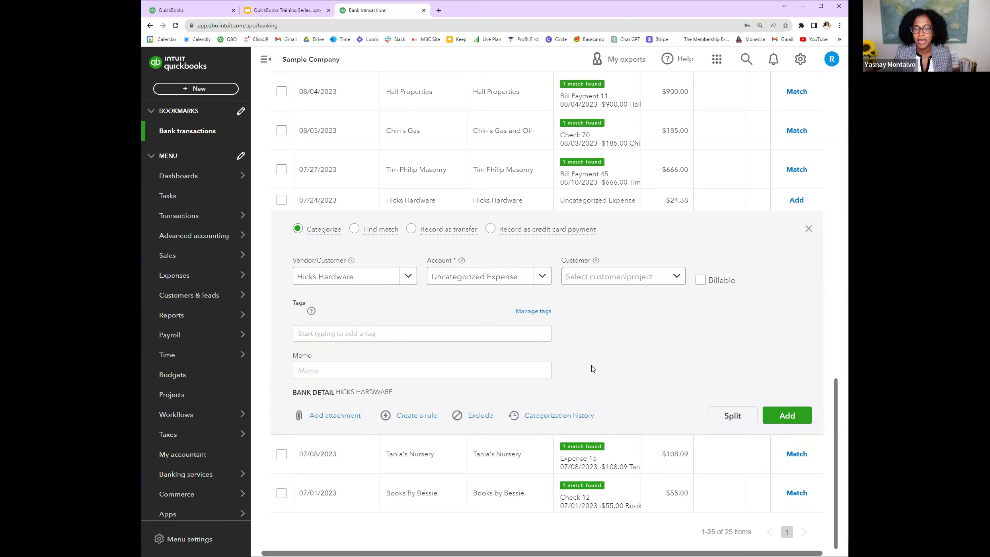
Start a bank rule from the Hicks Hardware transaction, name it Hicks Hardware, and apply it to all bank accounts.
click(413, 421)
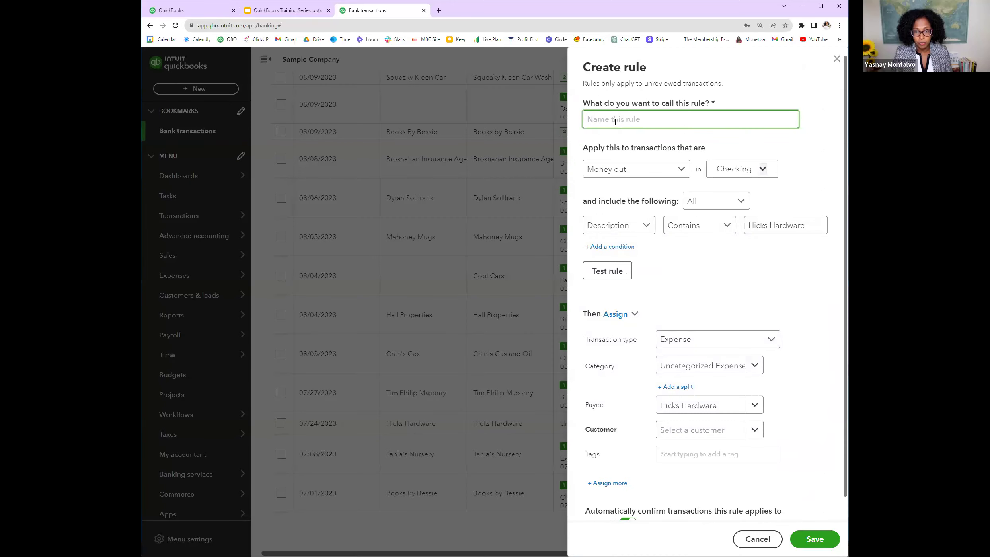
text(Hi)
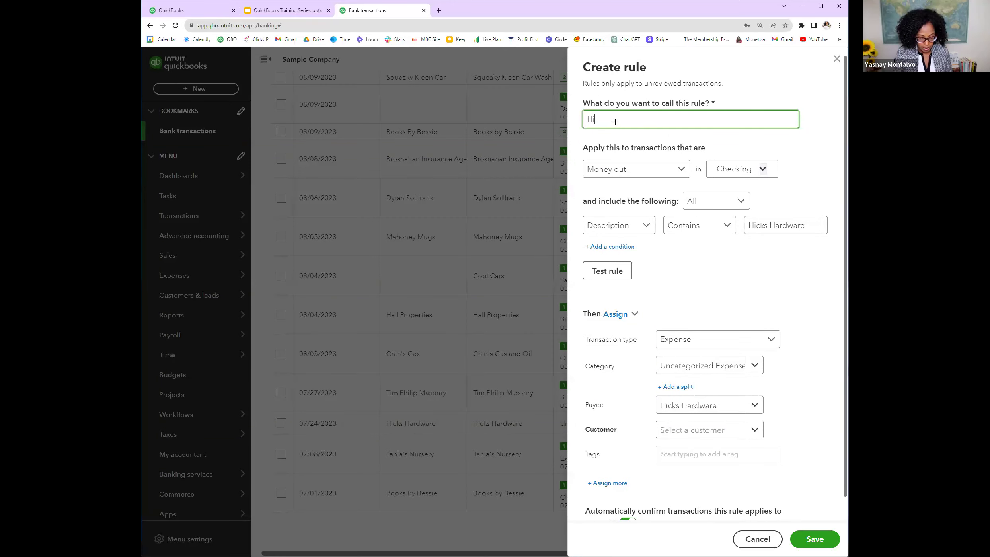
text(cks Hardware)
click(741, 169)
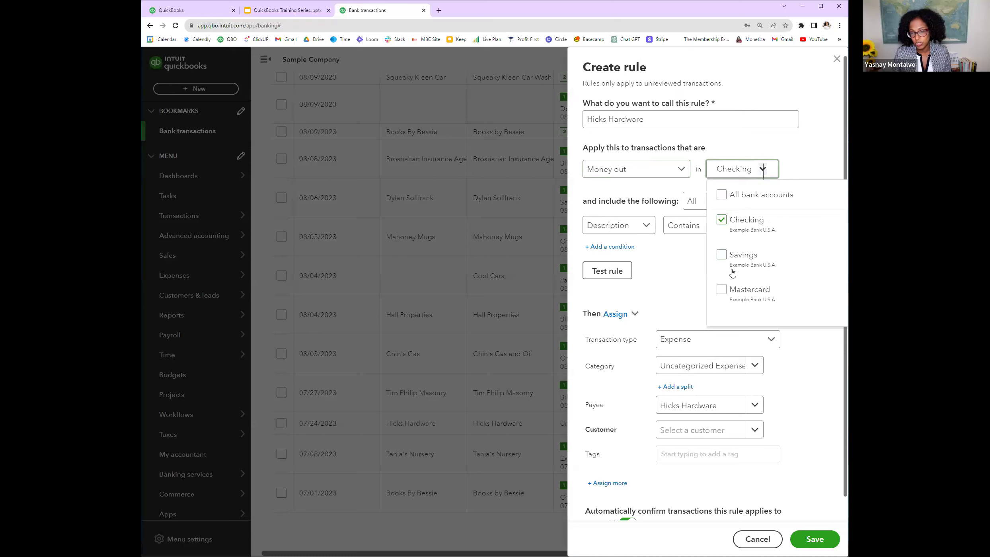
click(722, 195)
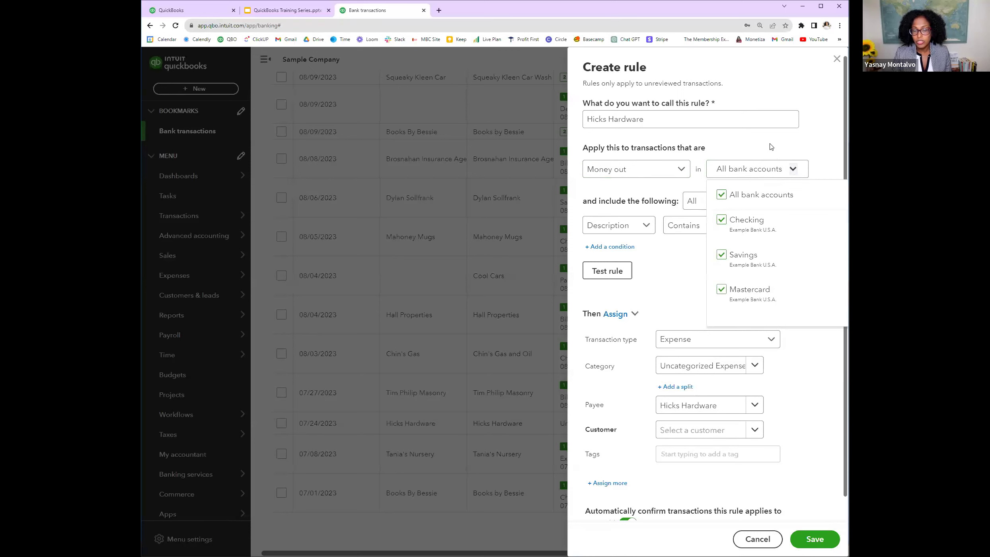
click(745, 172)
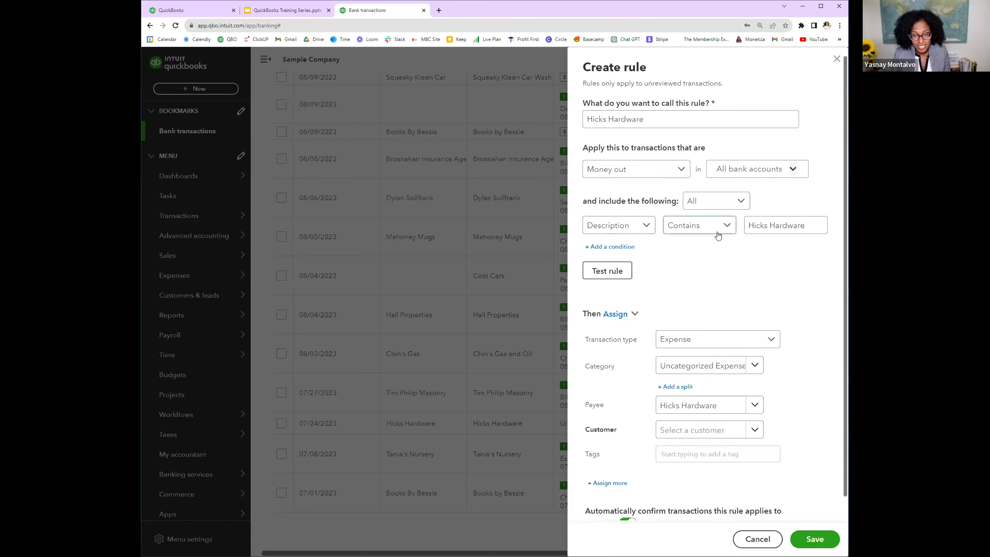
Have the rule assign transaction type Expense and category Supplies, and save the rule.
click(763, 224)
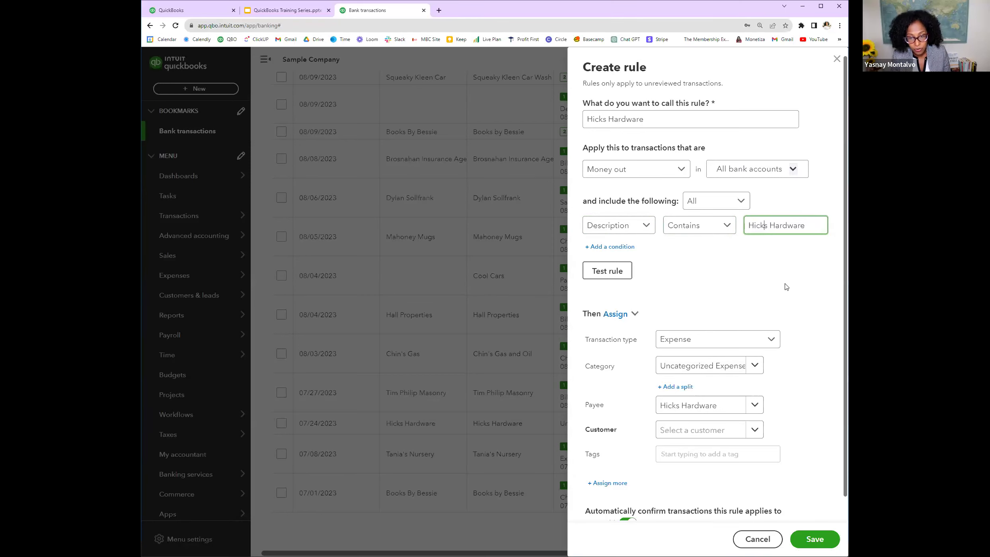
scroll(756, 298, down, 1)
click(704, 317)
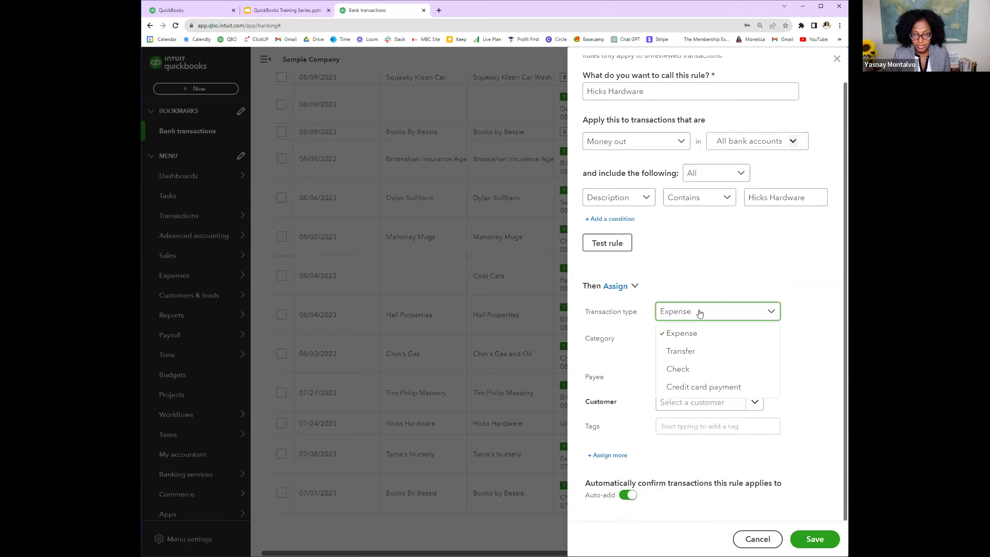
click(681, 333)
click(709, 338)
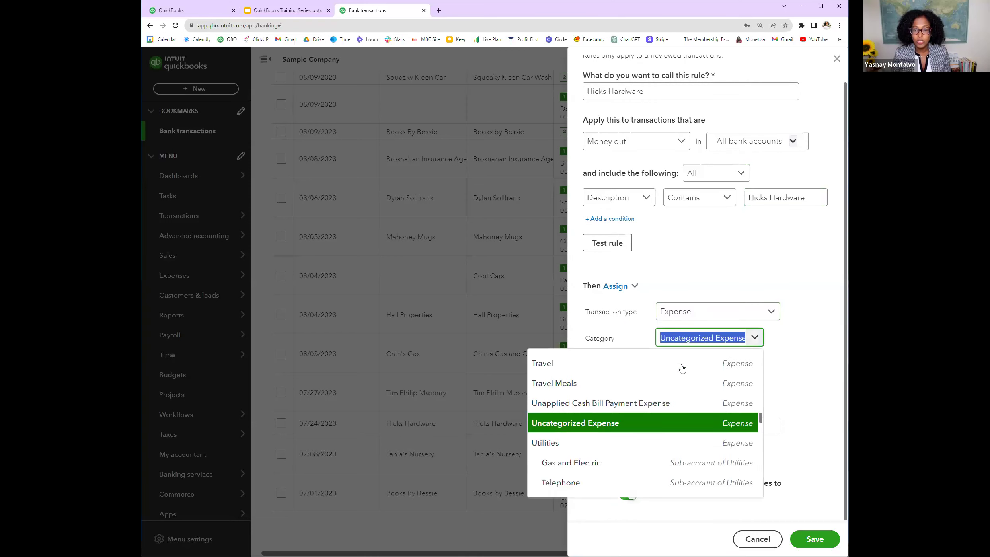
text(supplies)
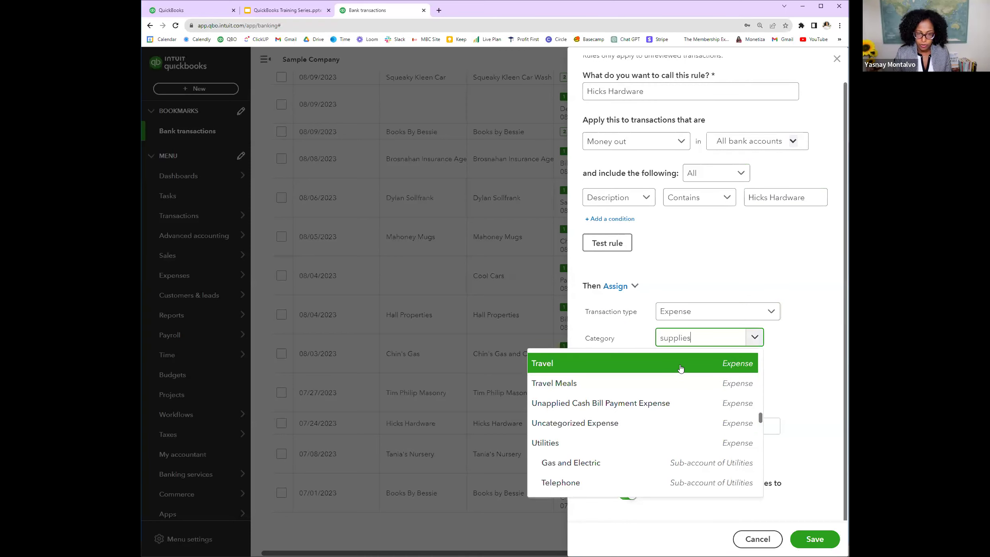
click(675, 399)
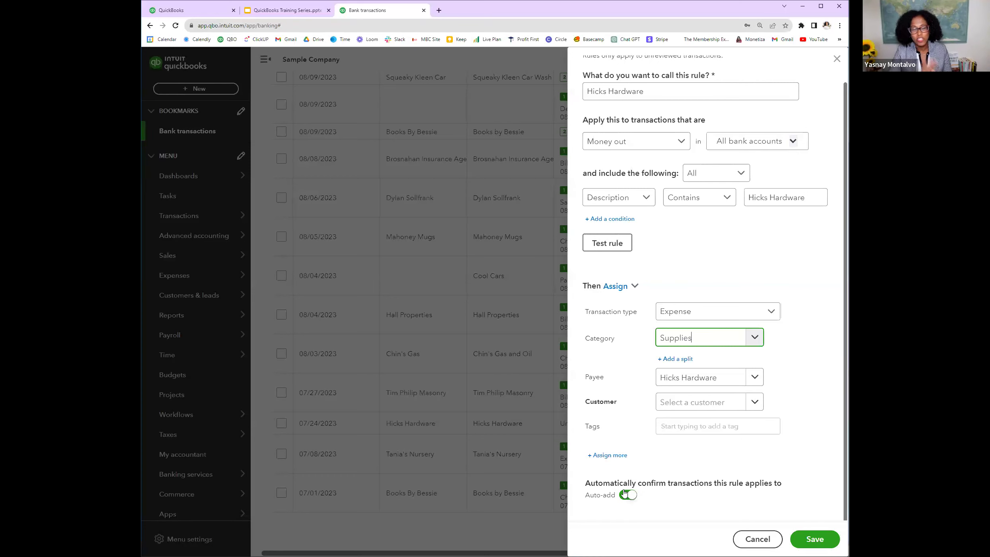
click(819, 543)
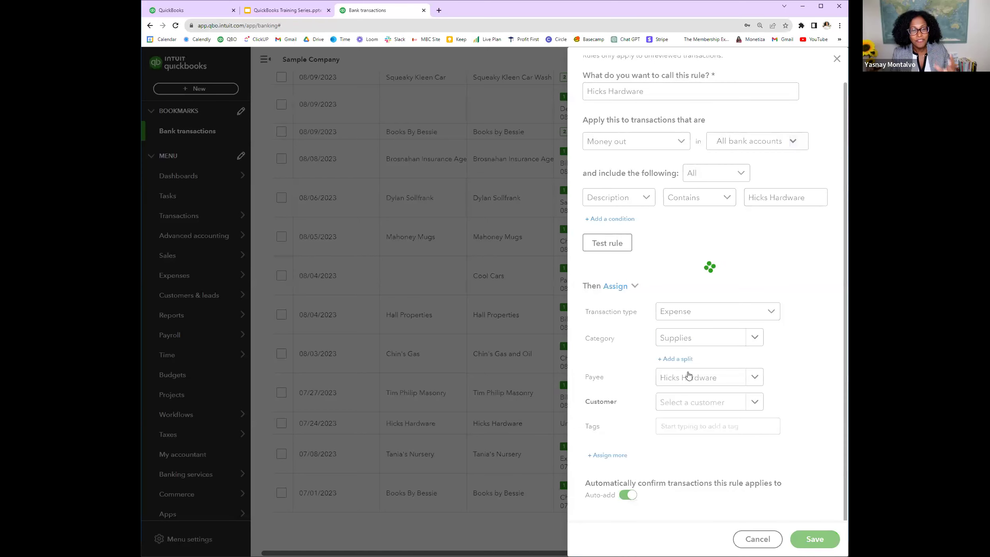
Match the 08/11/2023 bank deposit of $868.15 in the checking review list to its suggested deposit record.
scroll(517, 311, up, 10)
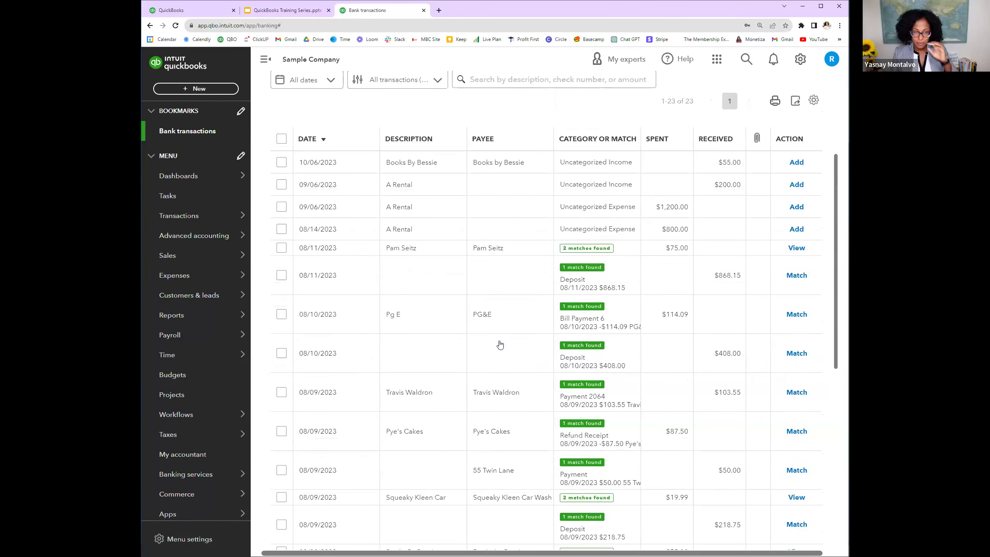
scroll(500, 344, up, 4)
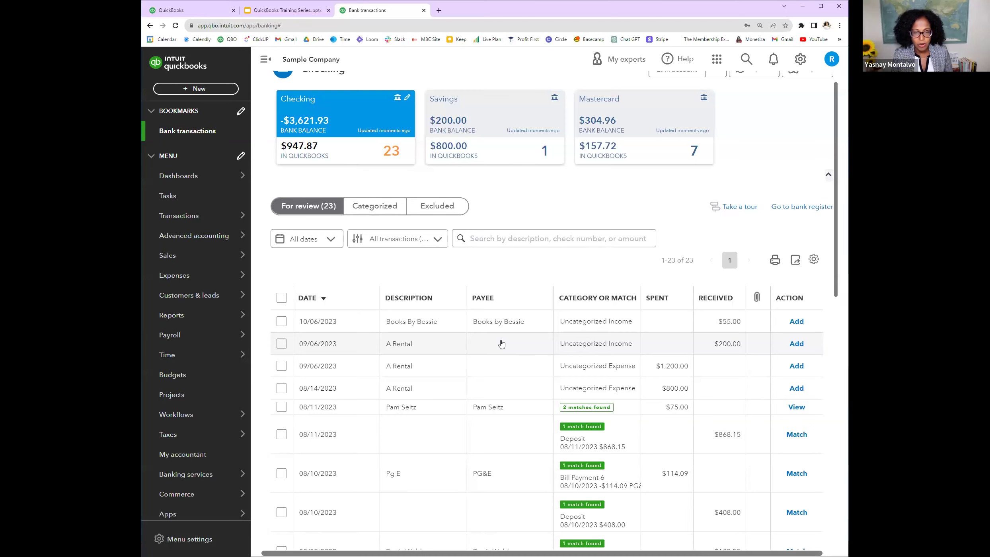
scroll(533, 356, down, 2)
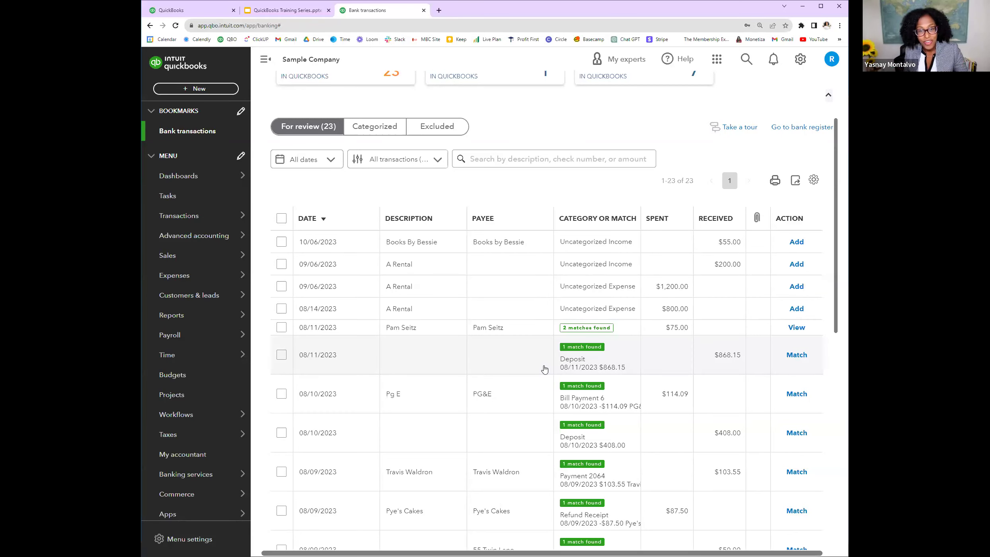
scroll(544, 369, down, 1)
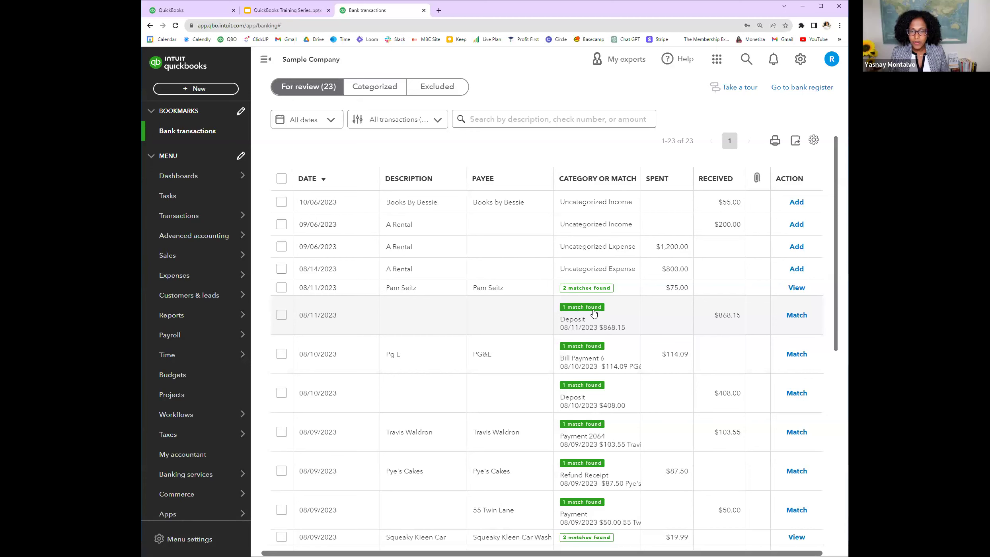
click(533, 309)
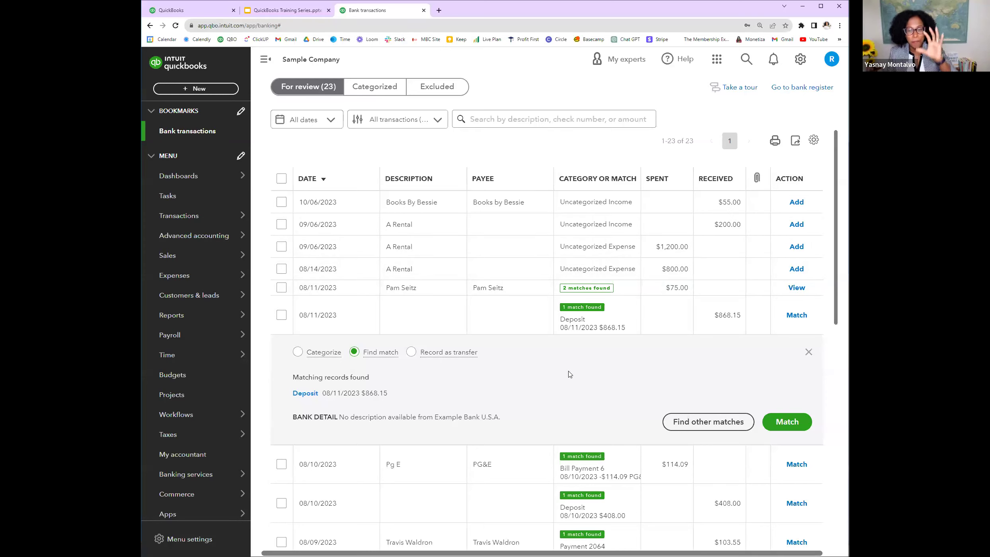
scroll(575, 360, down, 2)
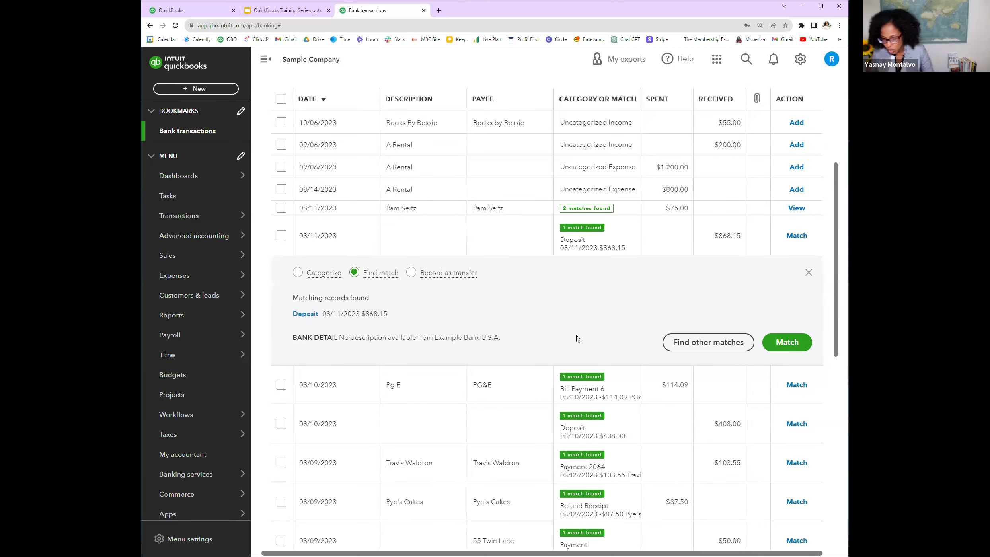
scroll(561, 288, up, 4)
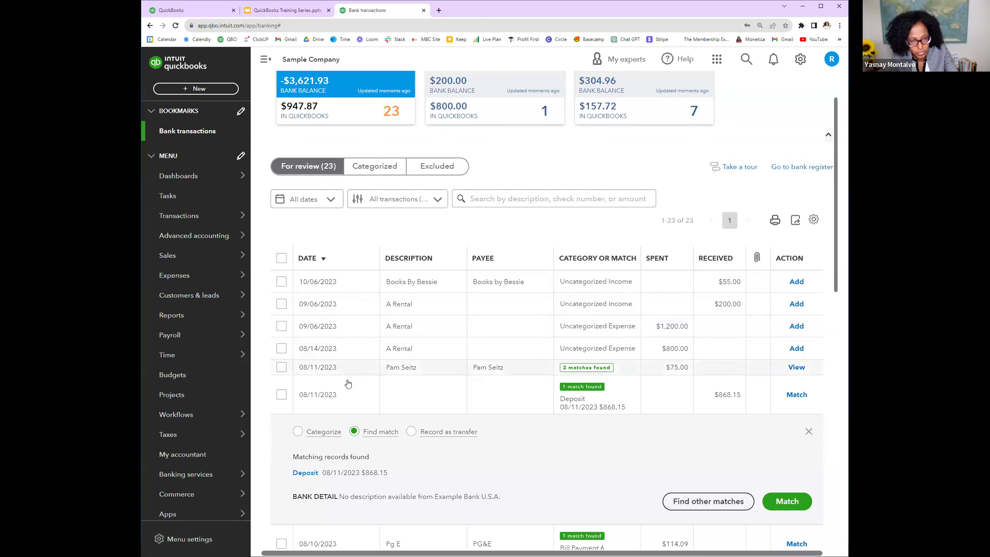
click(790, 502)
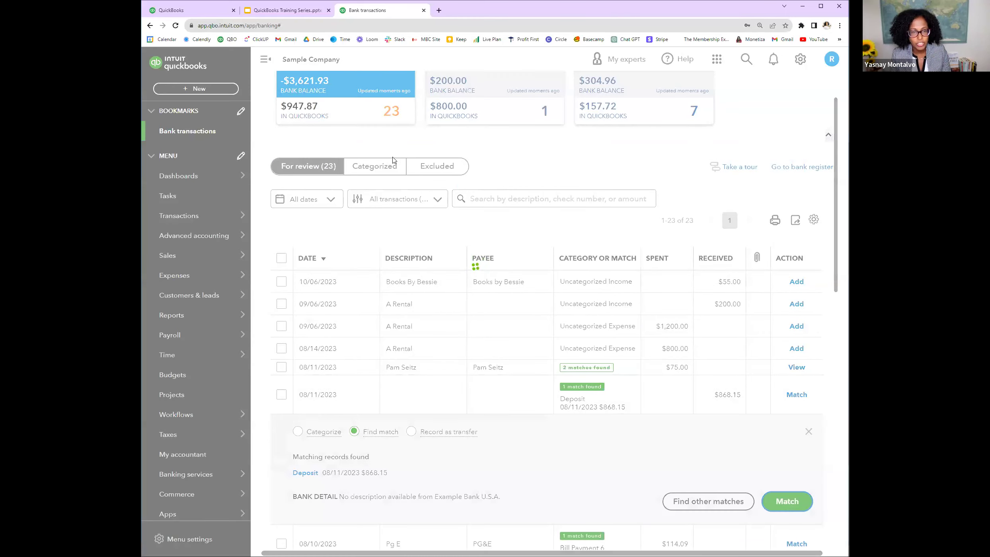
Check the categorized checking transactions, then open the Checking bank register and dismiss its introductory tour.
click(374, 169)
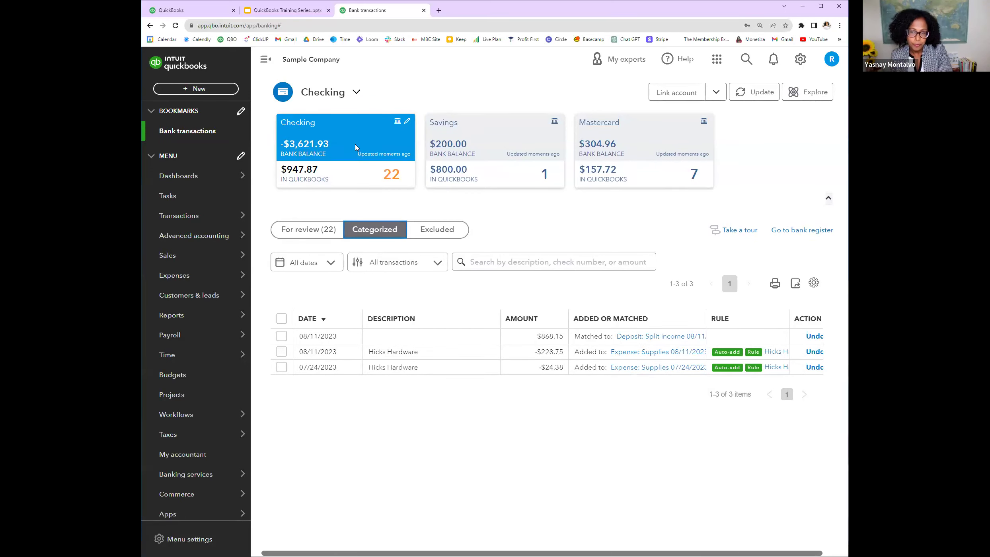
click(802, 231)
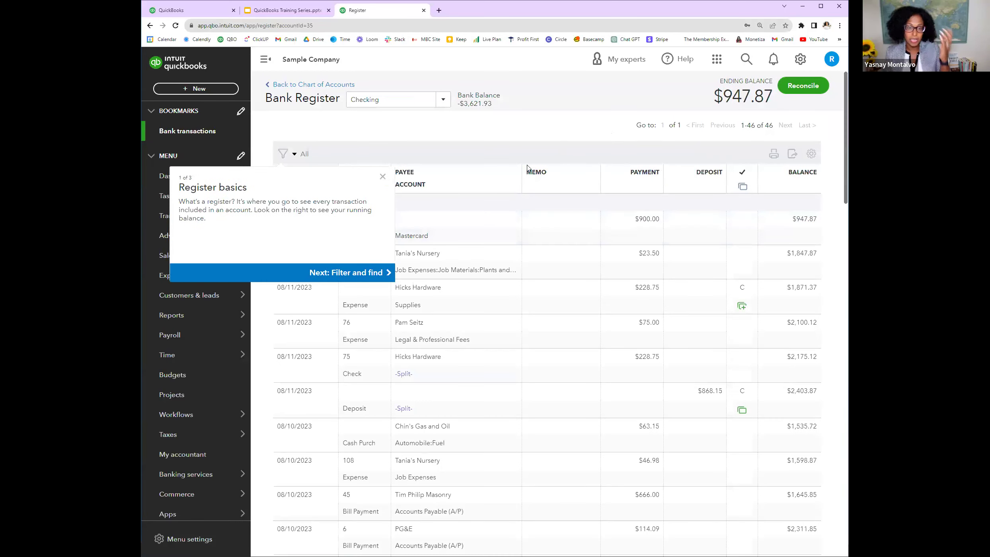
click(382, 177)
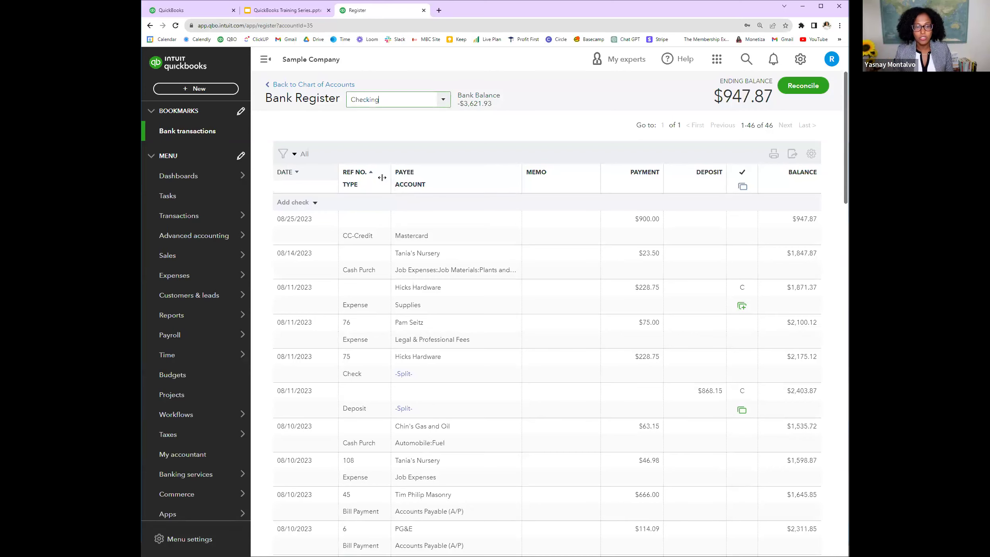
Look through the transactions and running balances in the Checking register and return to the chart of accounts.
scroll(449, 358, down, 6)
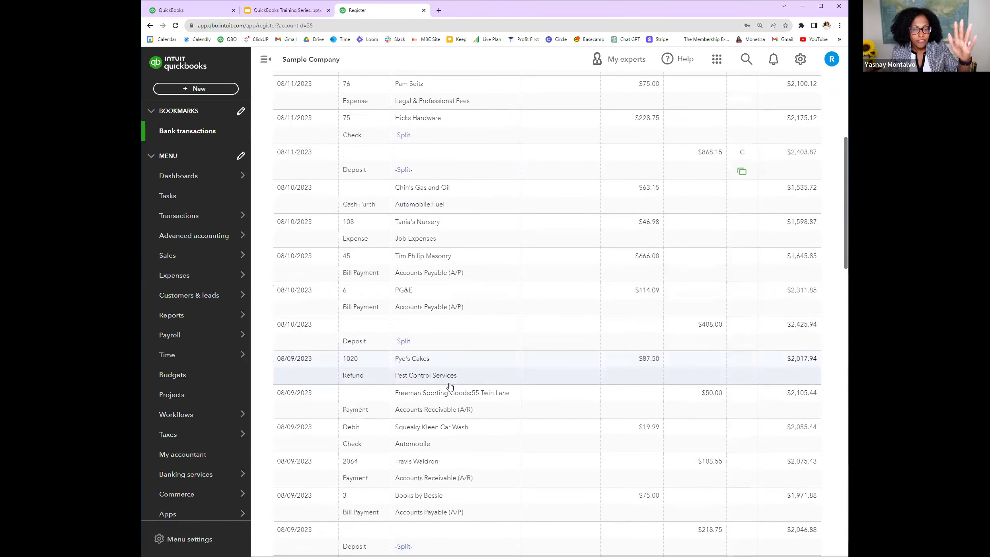
scroll(451, 386, up, 6)
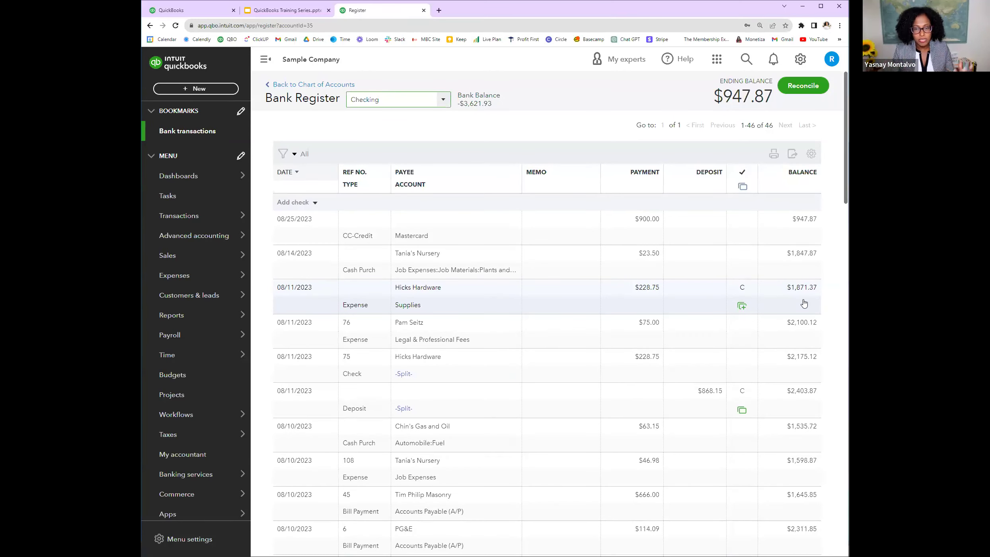
scroll(550, 364, down, 9)
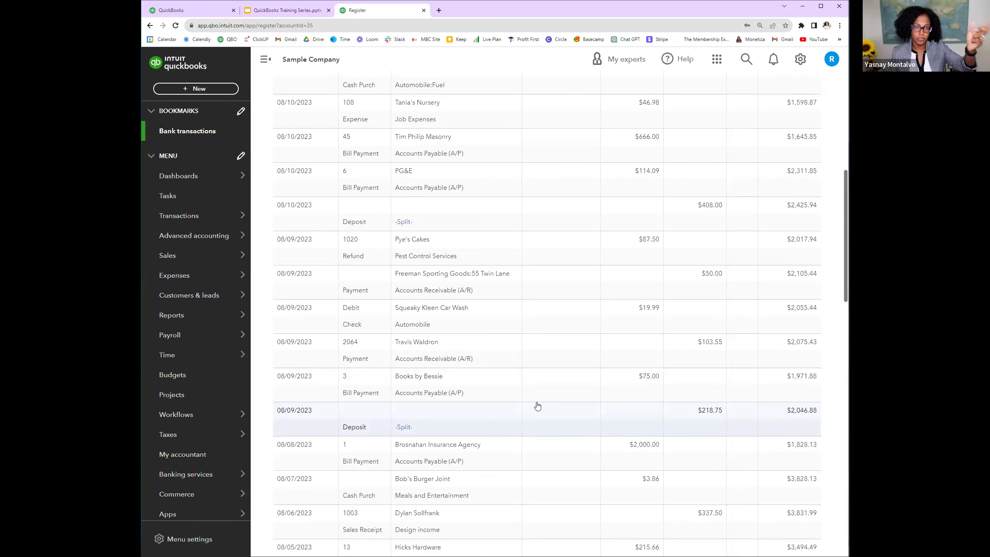
scroll(537, 405, up, 8)
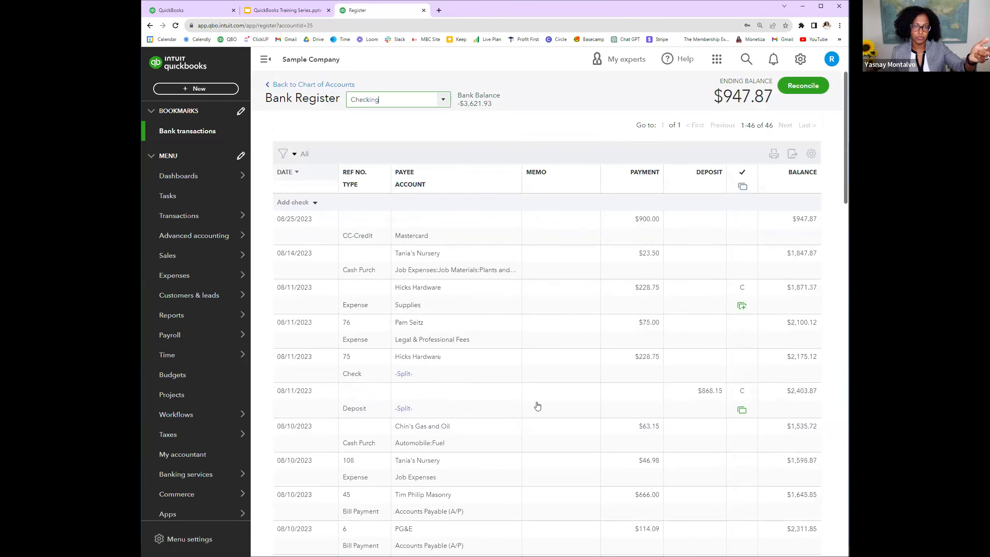
click(304, 85)
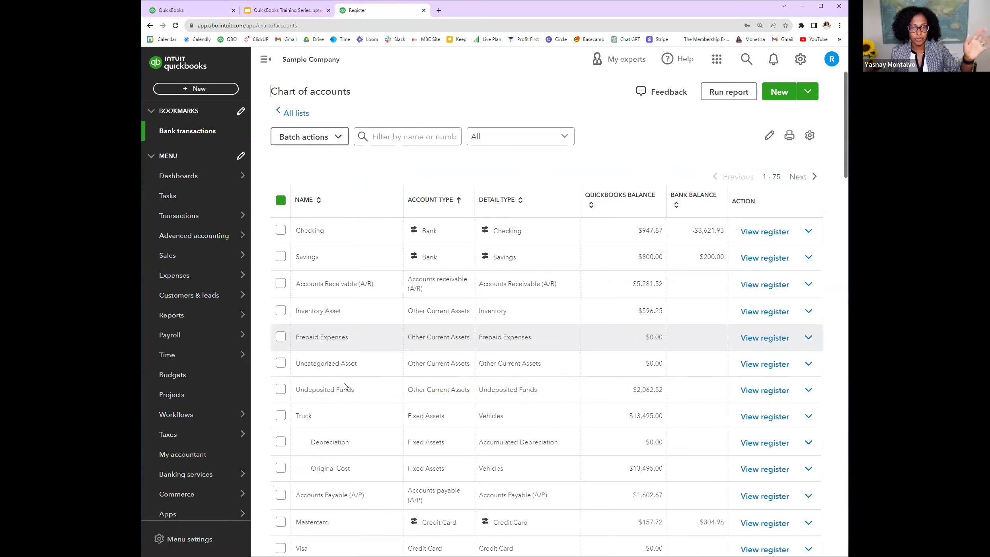
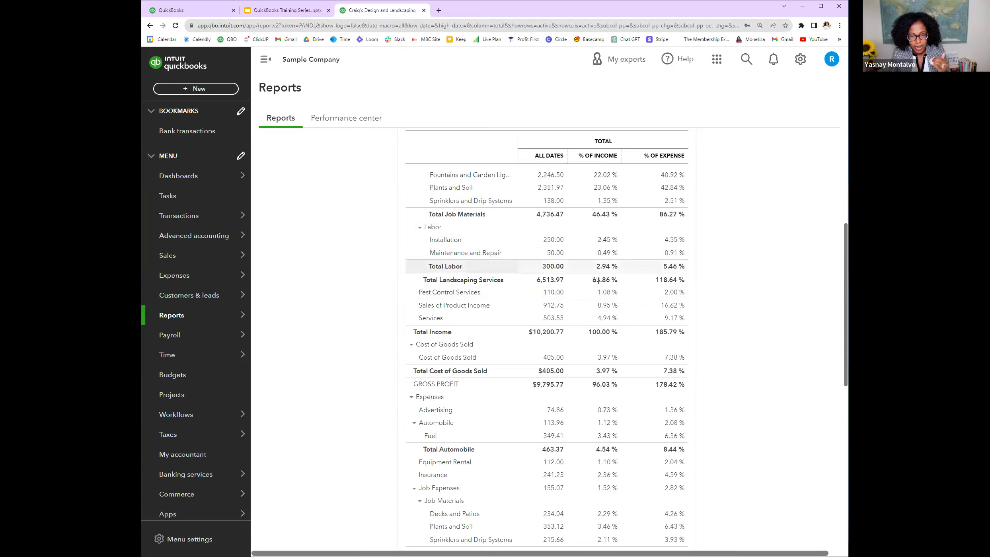
Examine the % of Income and % of Expense columns of the Profit and Loss report from income down to net income.
scroll(669, 347, down, 6)
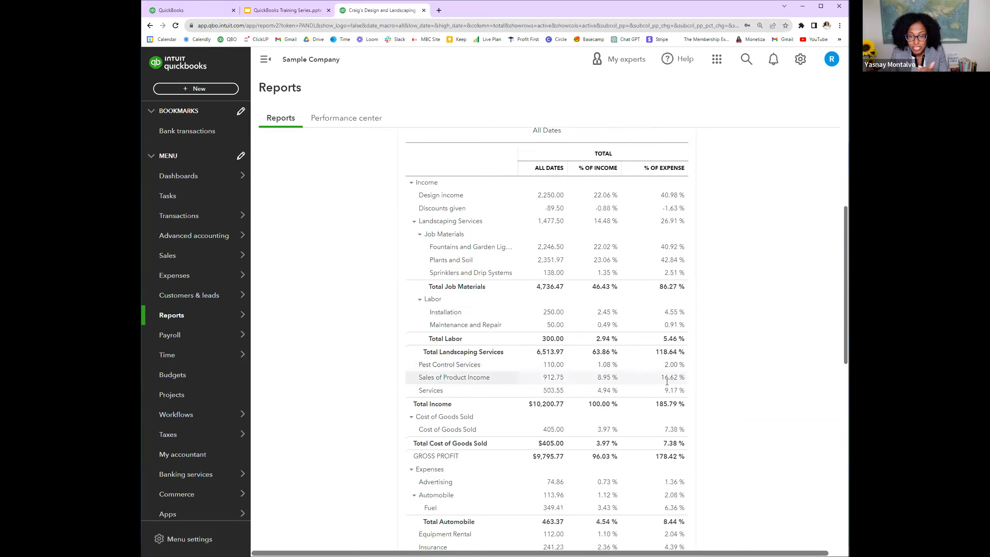
scroll(667, 383, down, 2)
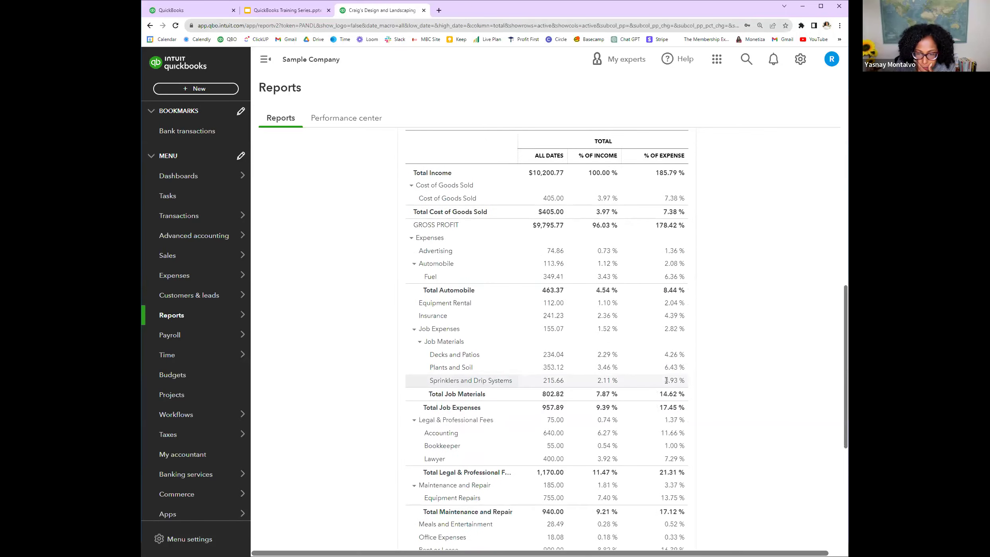
scroll(667, 380, down, 1)
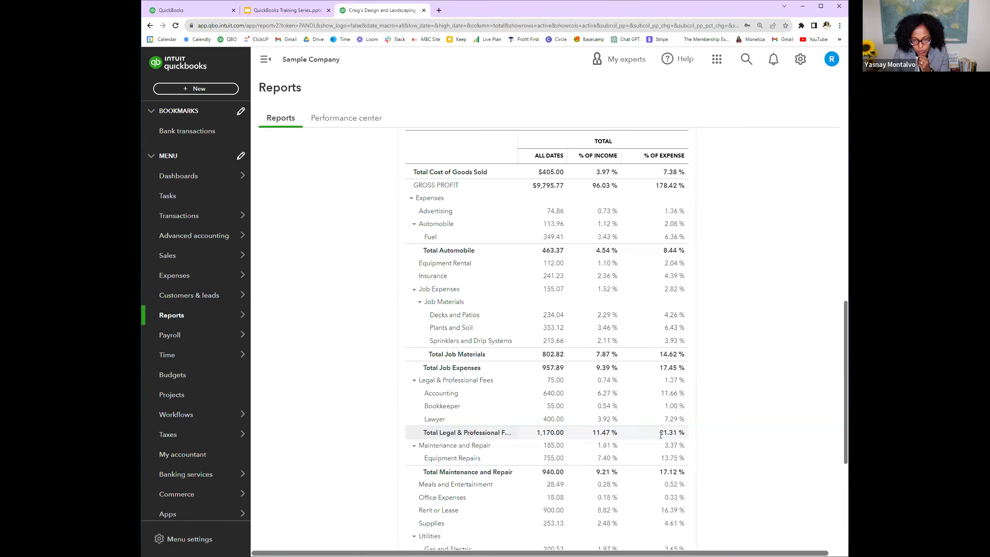
scroll(661, 434, down, 4)
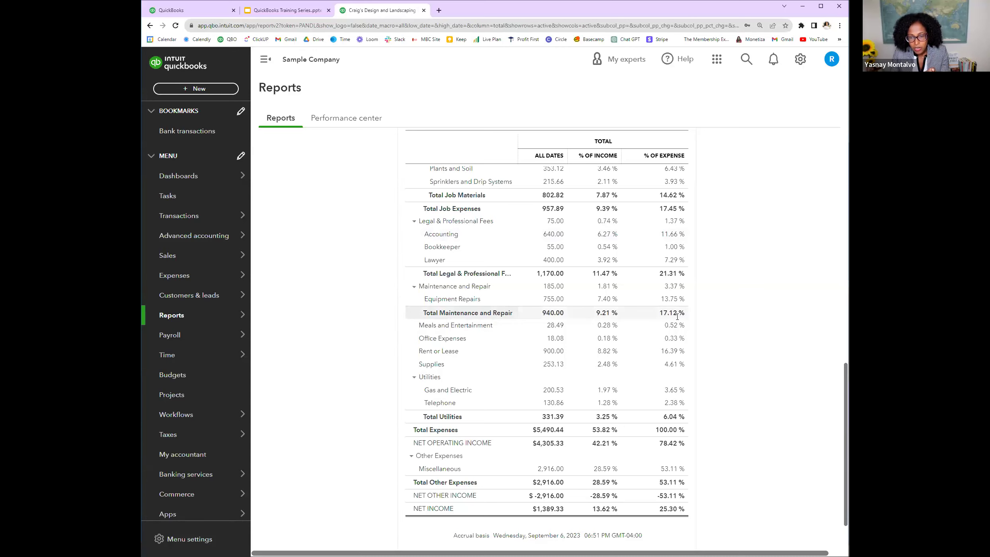
scroll(678, 338, down, 2)
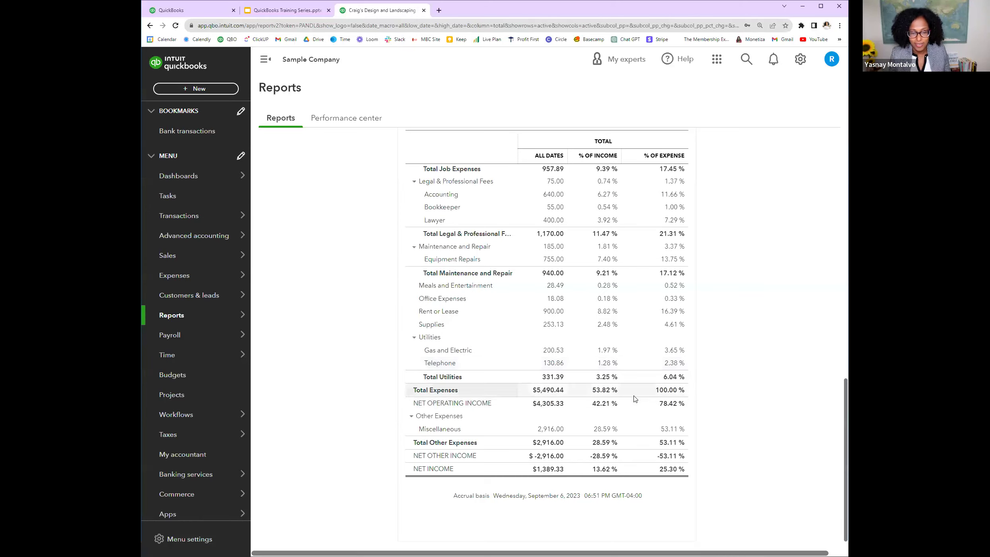
scroll(633, 410, down, 1)
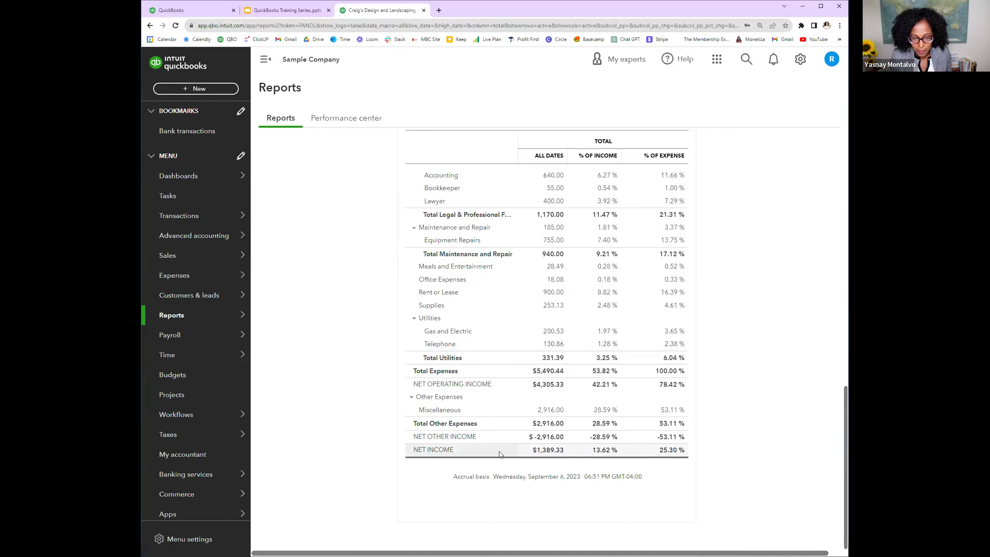
scroll(544, 396, up, 3)
scroll(544, 396, up, 15)
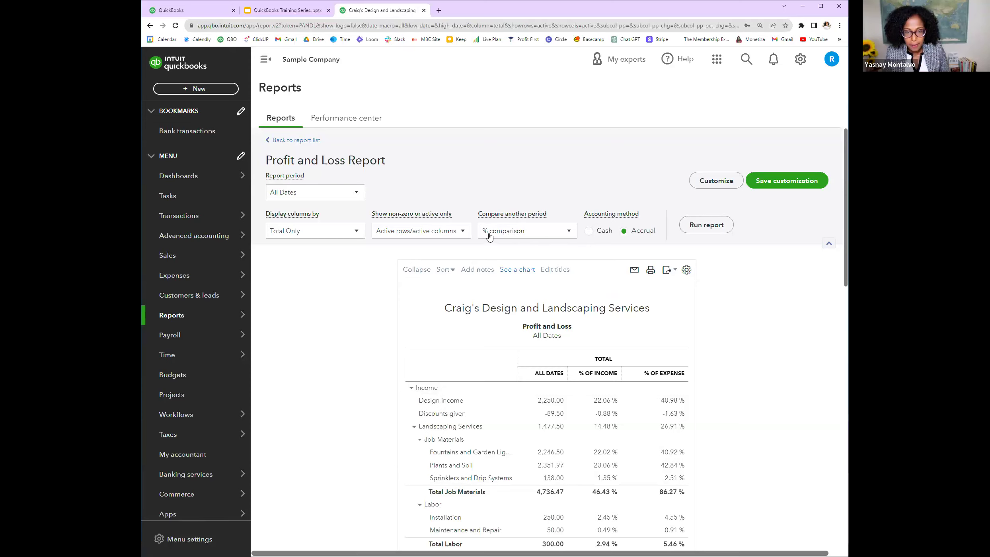
Display the Profit and Loss report's columns by Customers and run the report with the Accrual method.
click(505, 231)
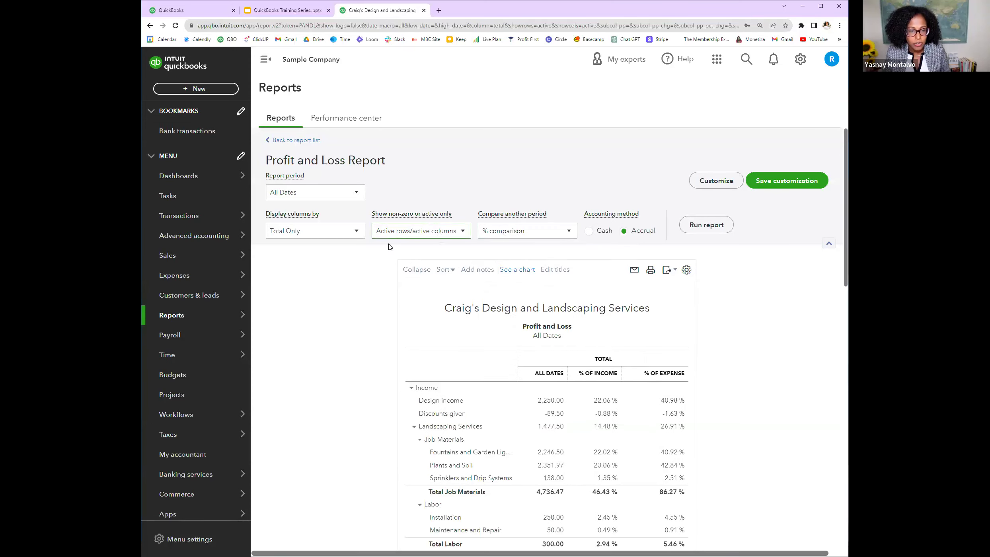
click(321, 236)
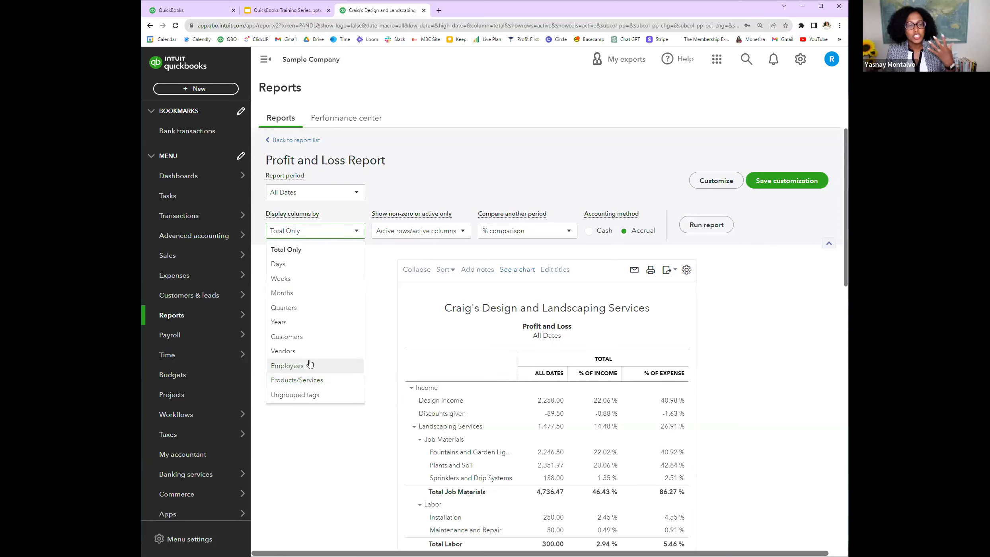
click(327, 338)
click(696, 225)
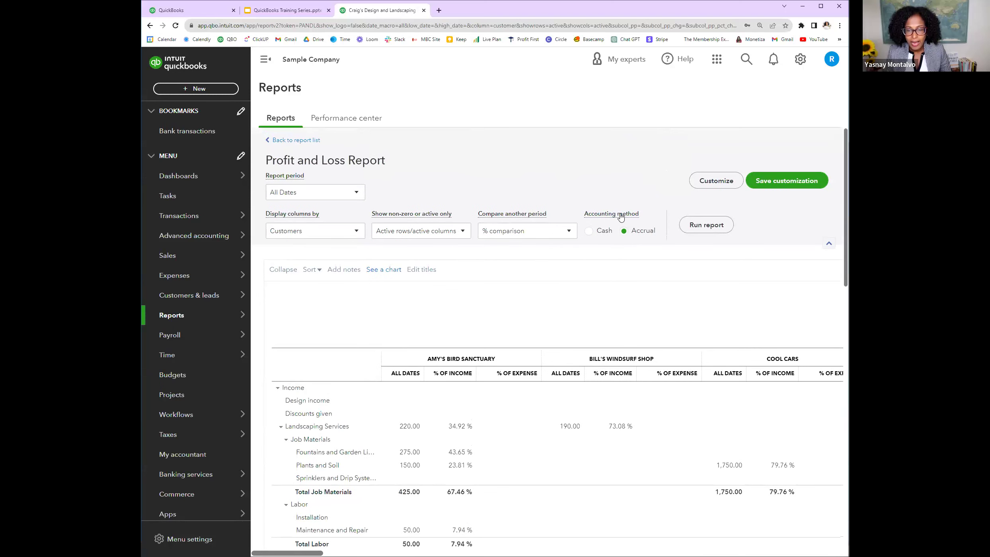
click(589, 233)
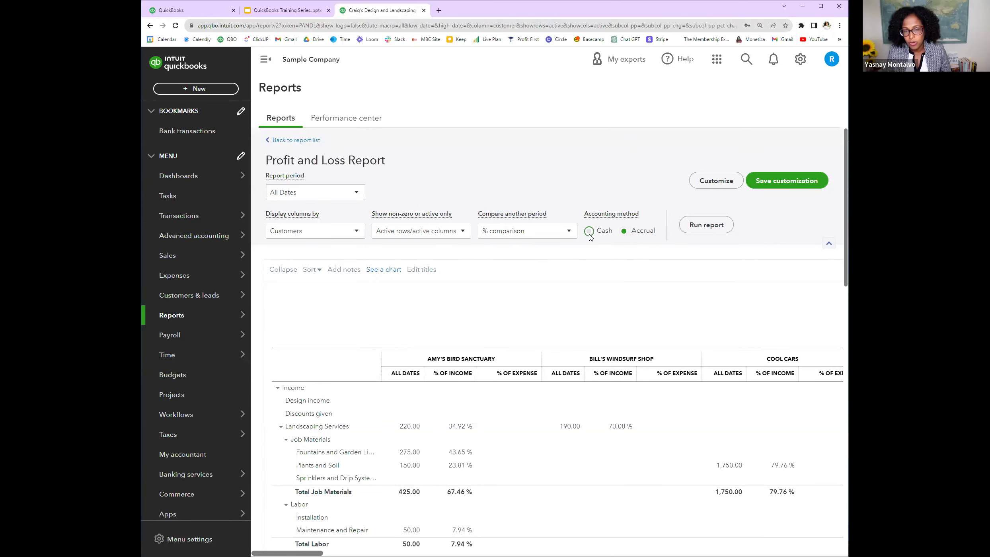
click(626, 234)
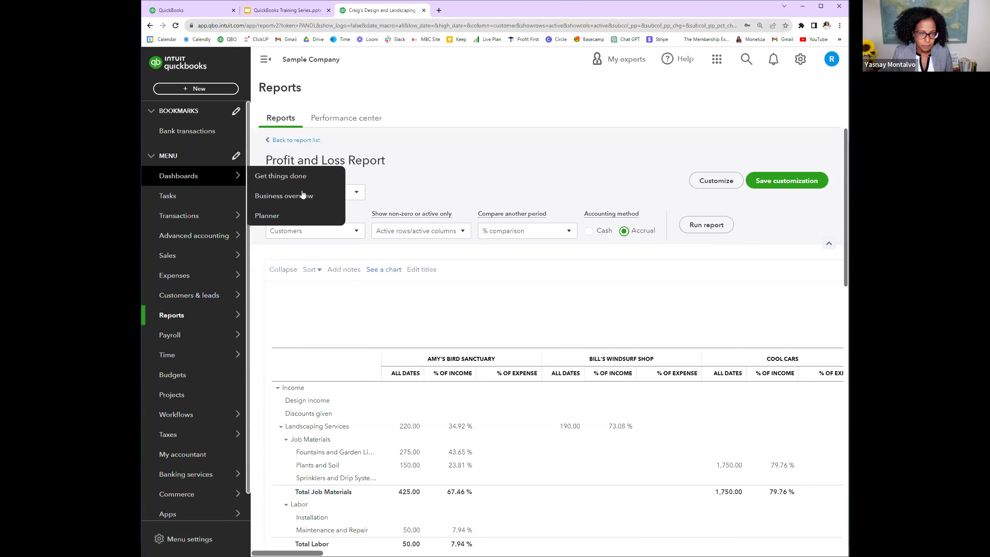
Clear the % of Income and % of Expense comparisons and set the report period to This Year.
click(526, 234)
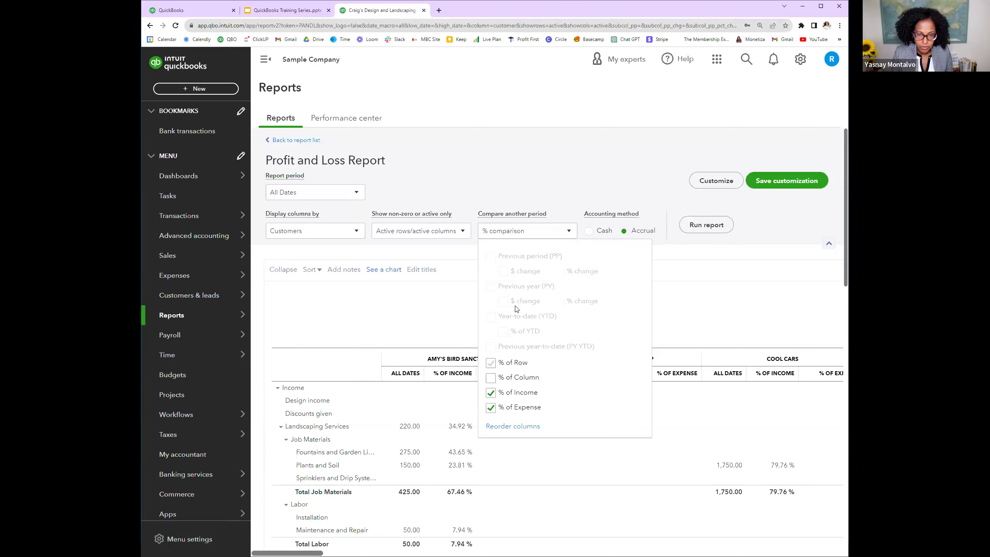
click(490, 406)
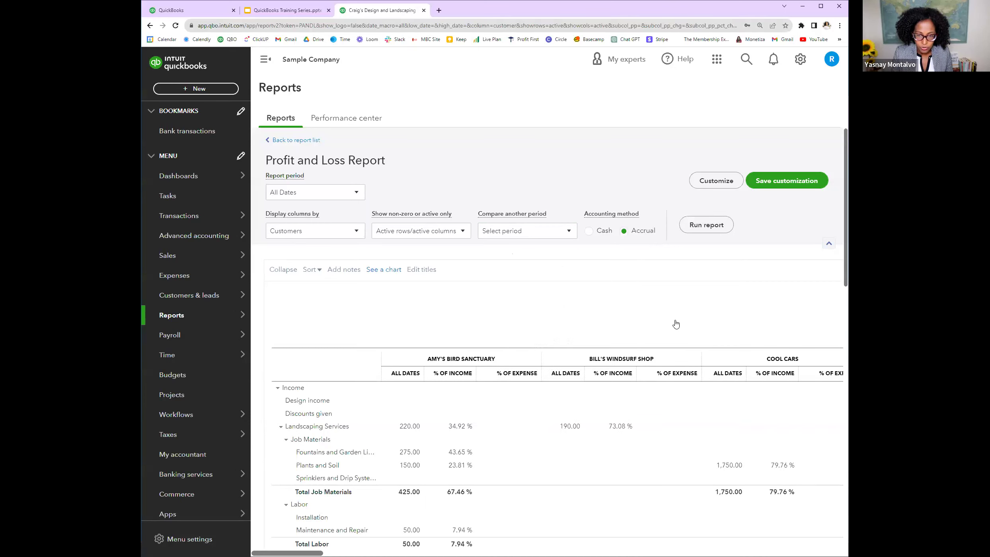
click(339, 197)
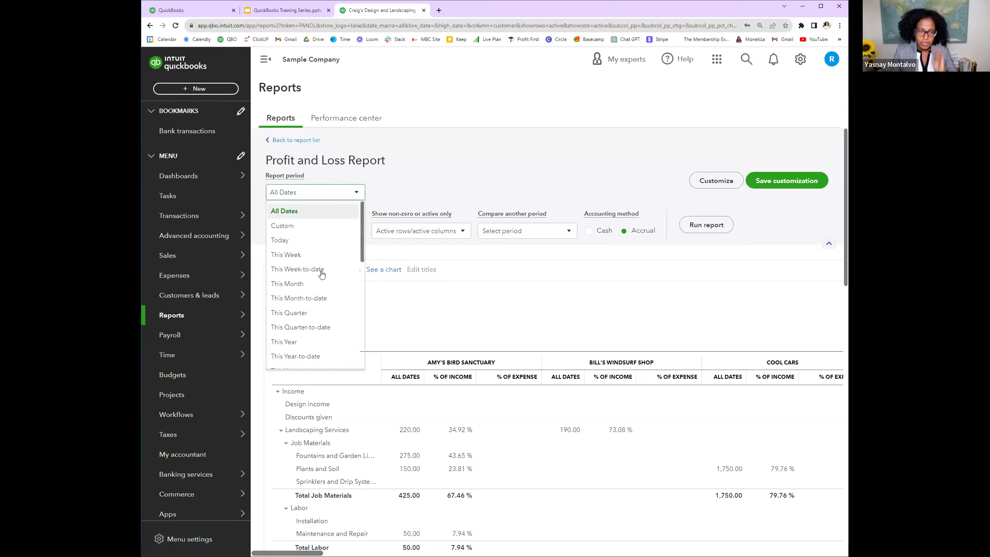
scroll(286, 303, down, 1)
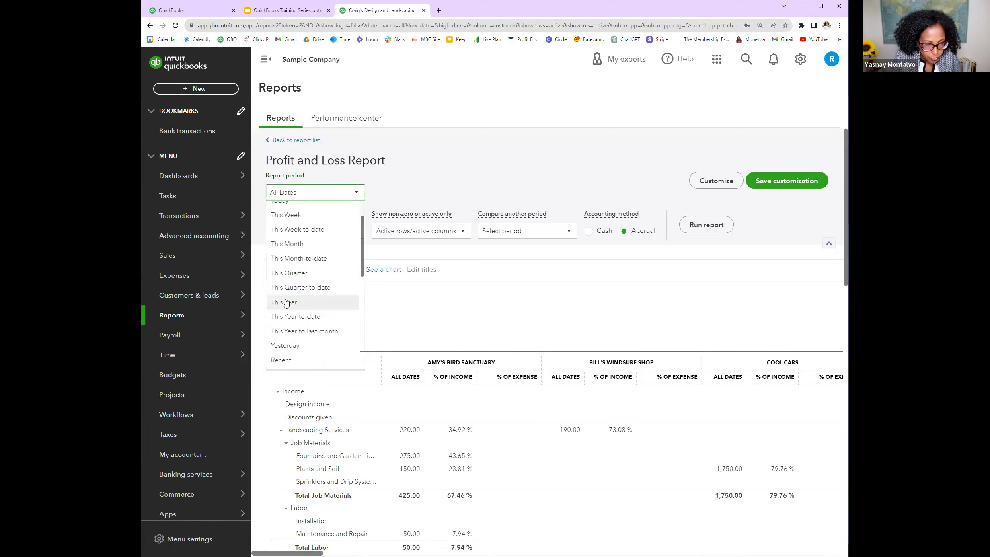
click(286, 303)
Set the report columns to Total Only and the accounting method to Cash, and run the report.
click(323, 235)
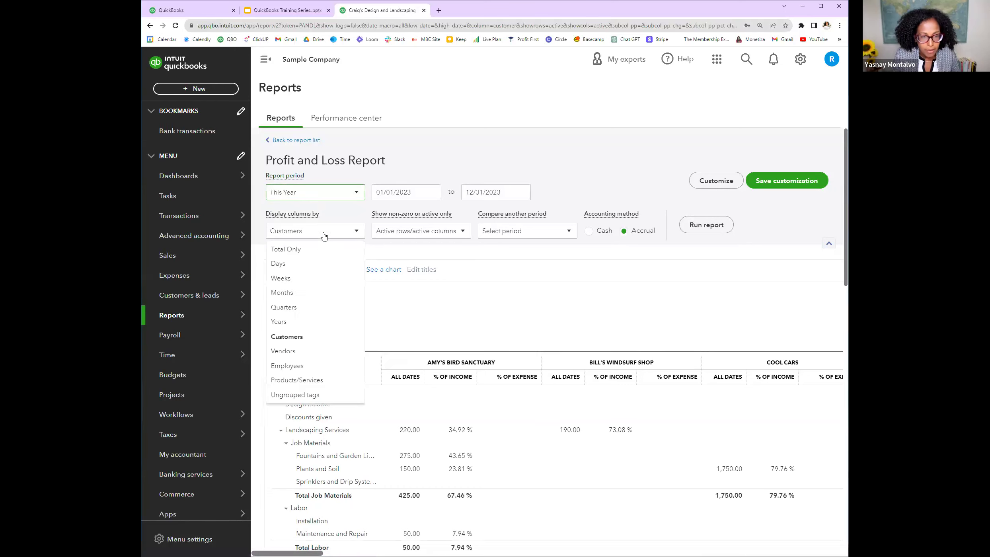
click(302, 251)
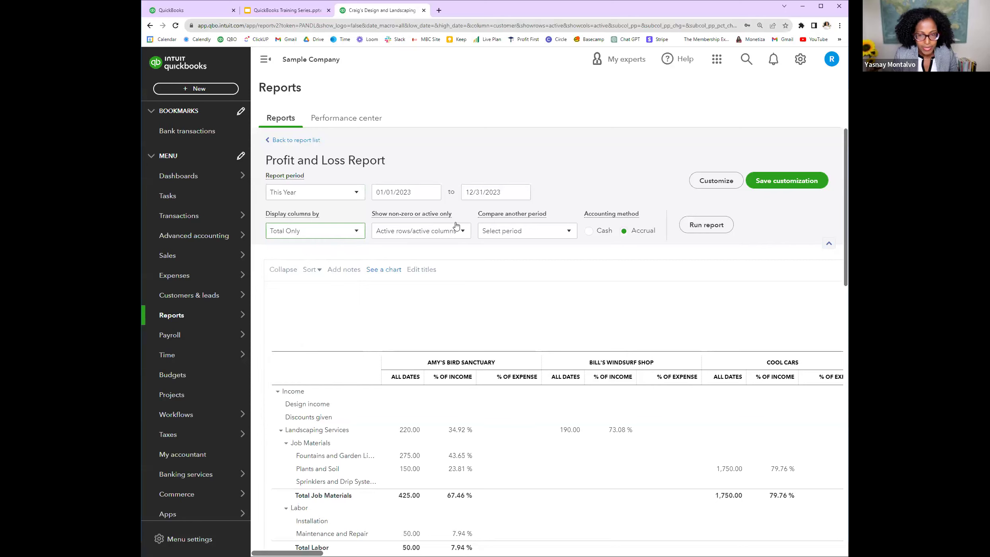
click(590, 235)
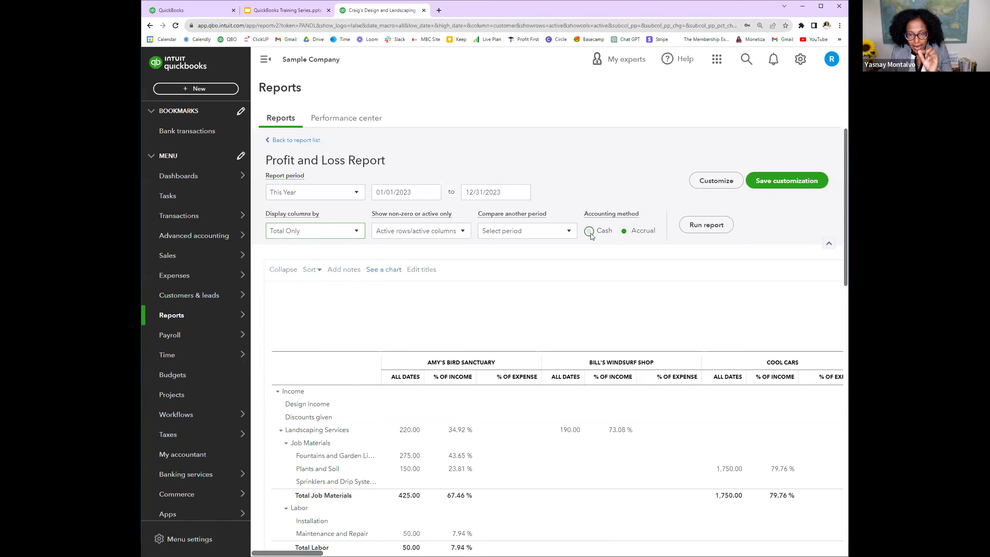
click(711, 228)
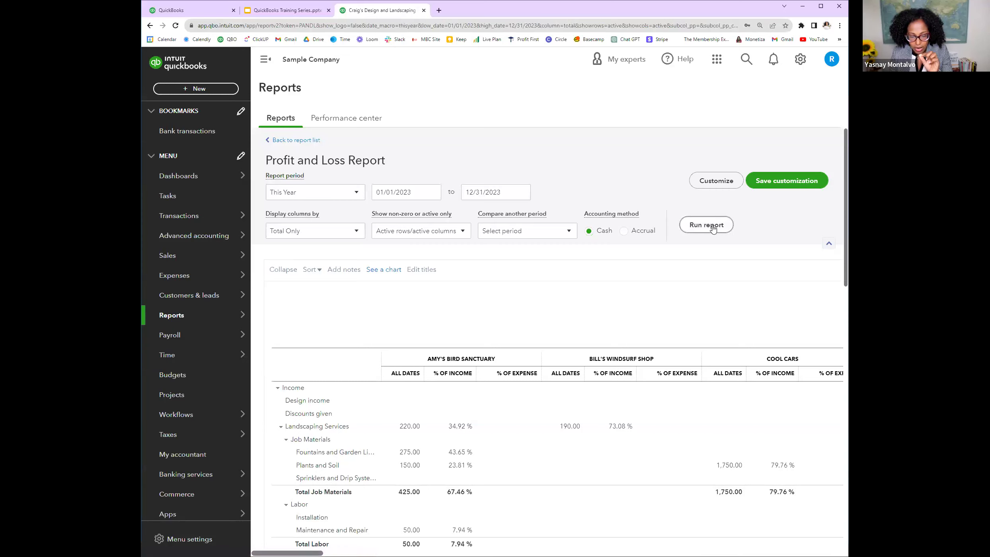
Look over the cash-basis income and expenses, and rerun the Profit and Loss report with the Accrual method.
scroll(662, 289, down, 1)
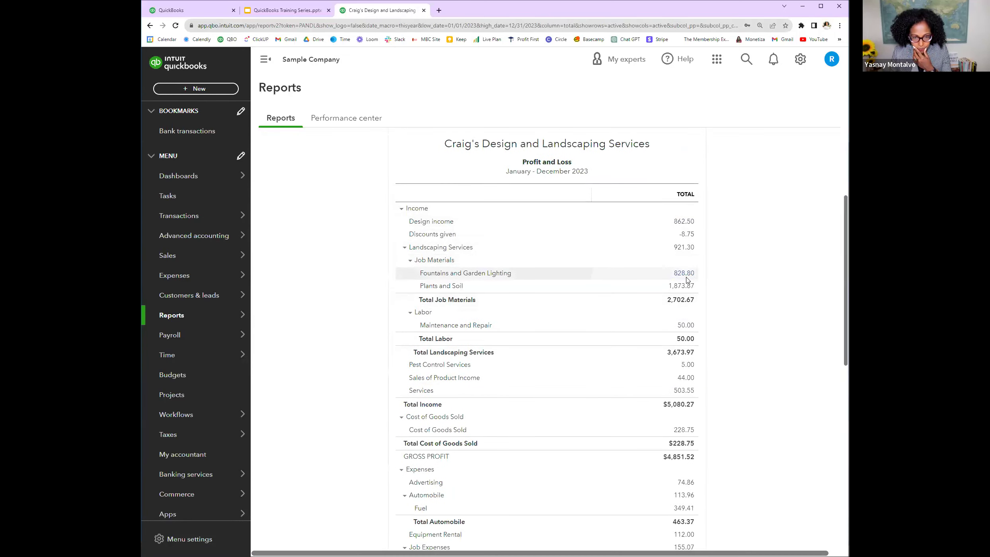
scroll(647, 433, down, 3)
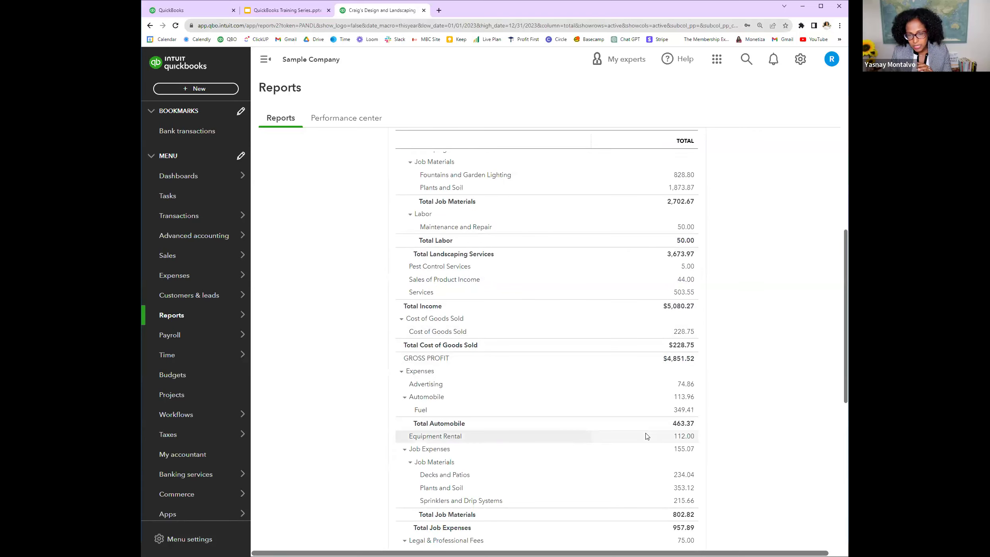
scroll(645, 435, up, 6)
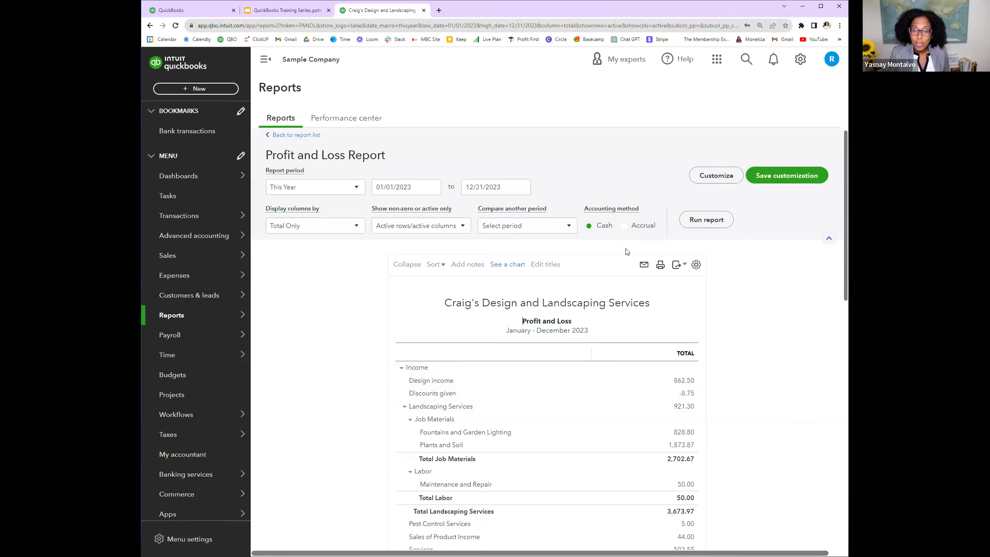
scroll(651, 353, down, 4)
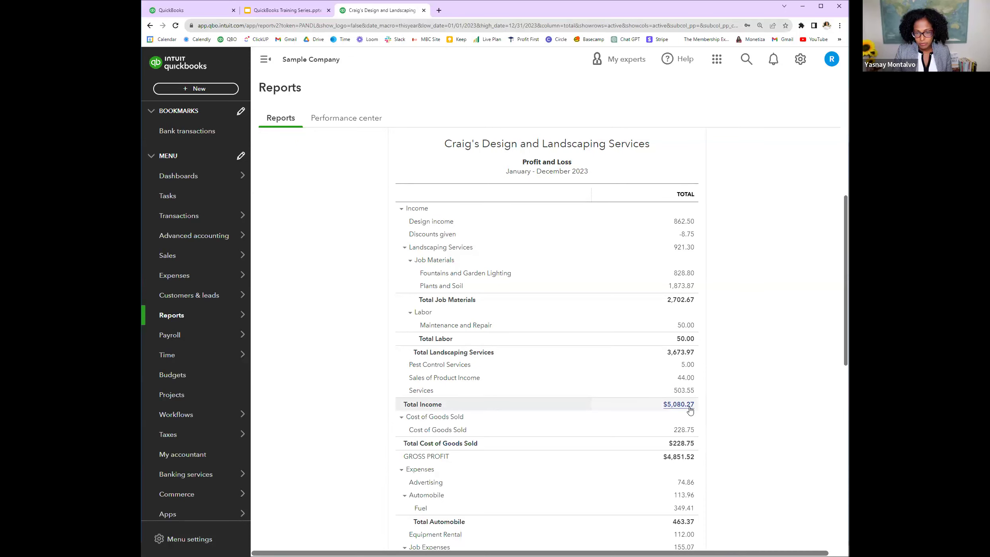
scroll(685, 408, up, 4)
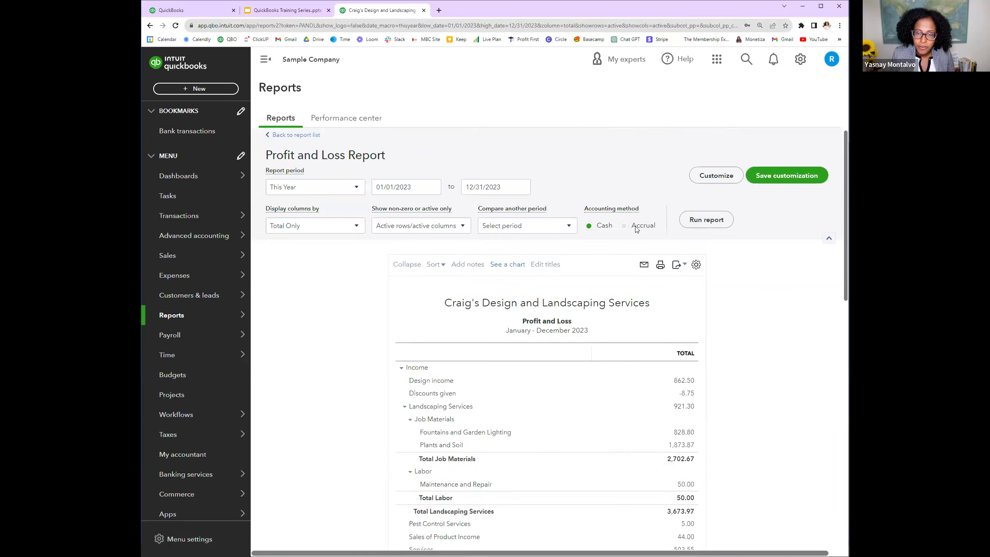
click(624, 226)
click(701, 222)
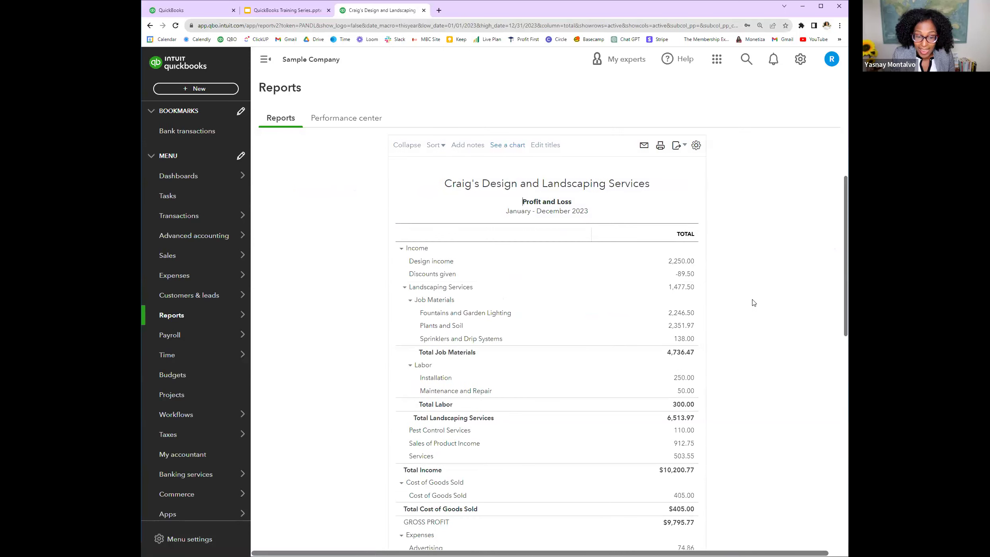
scroll(753, 303, down, 1)
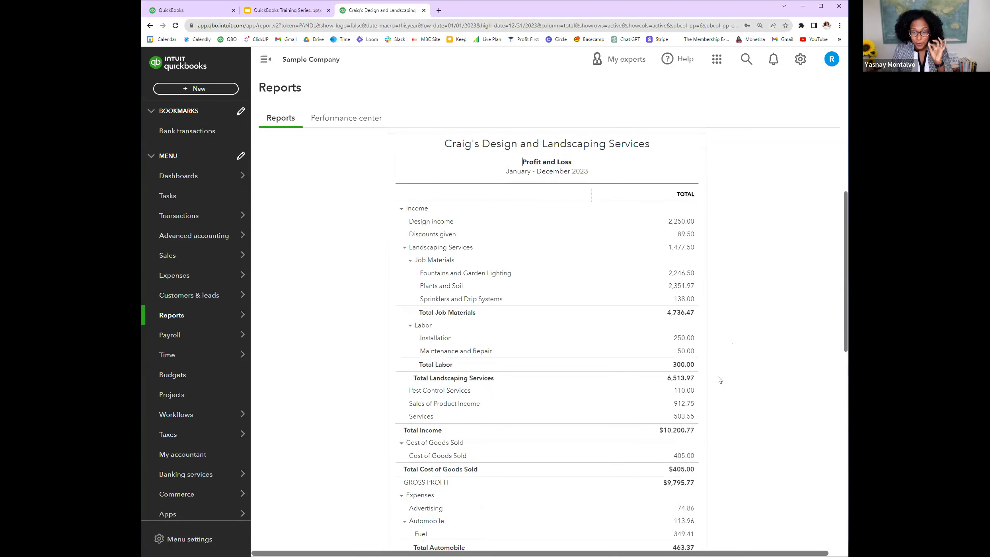